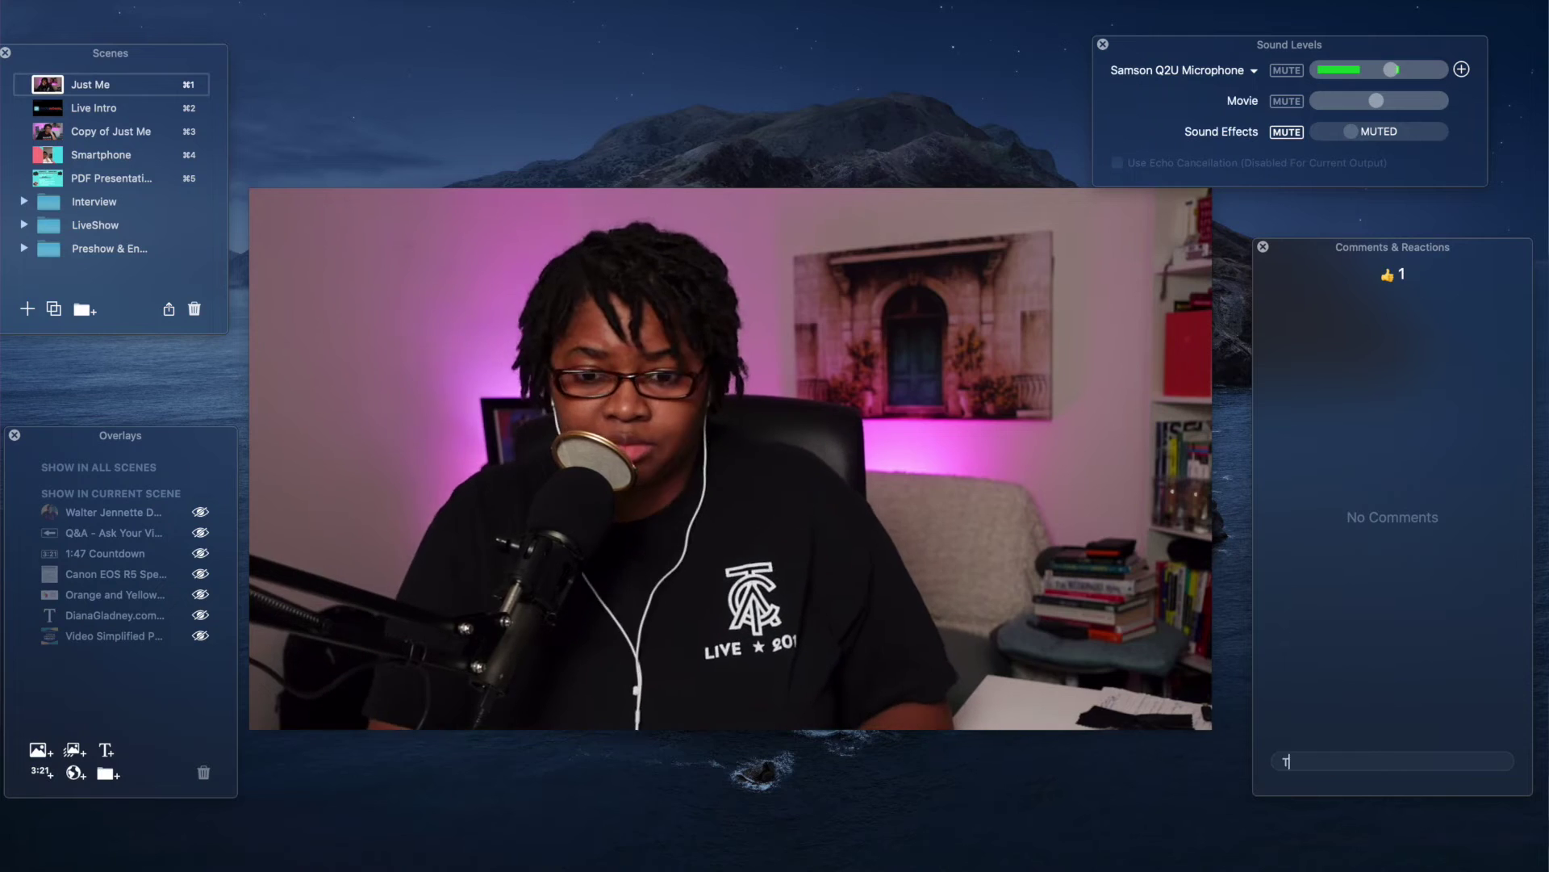
Post 'Test Live Stream Comment' as an overlay and nudge it slightly left and down.
type("ve Stream Comment")
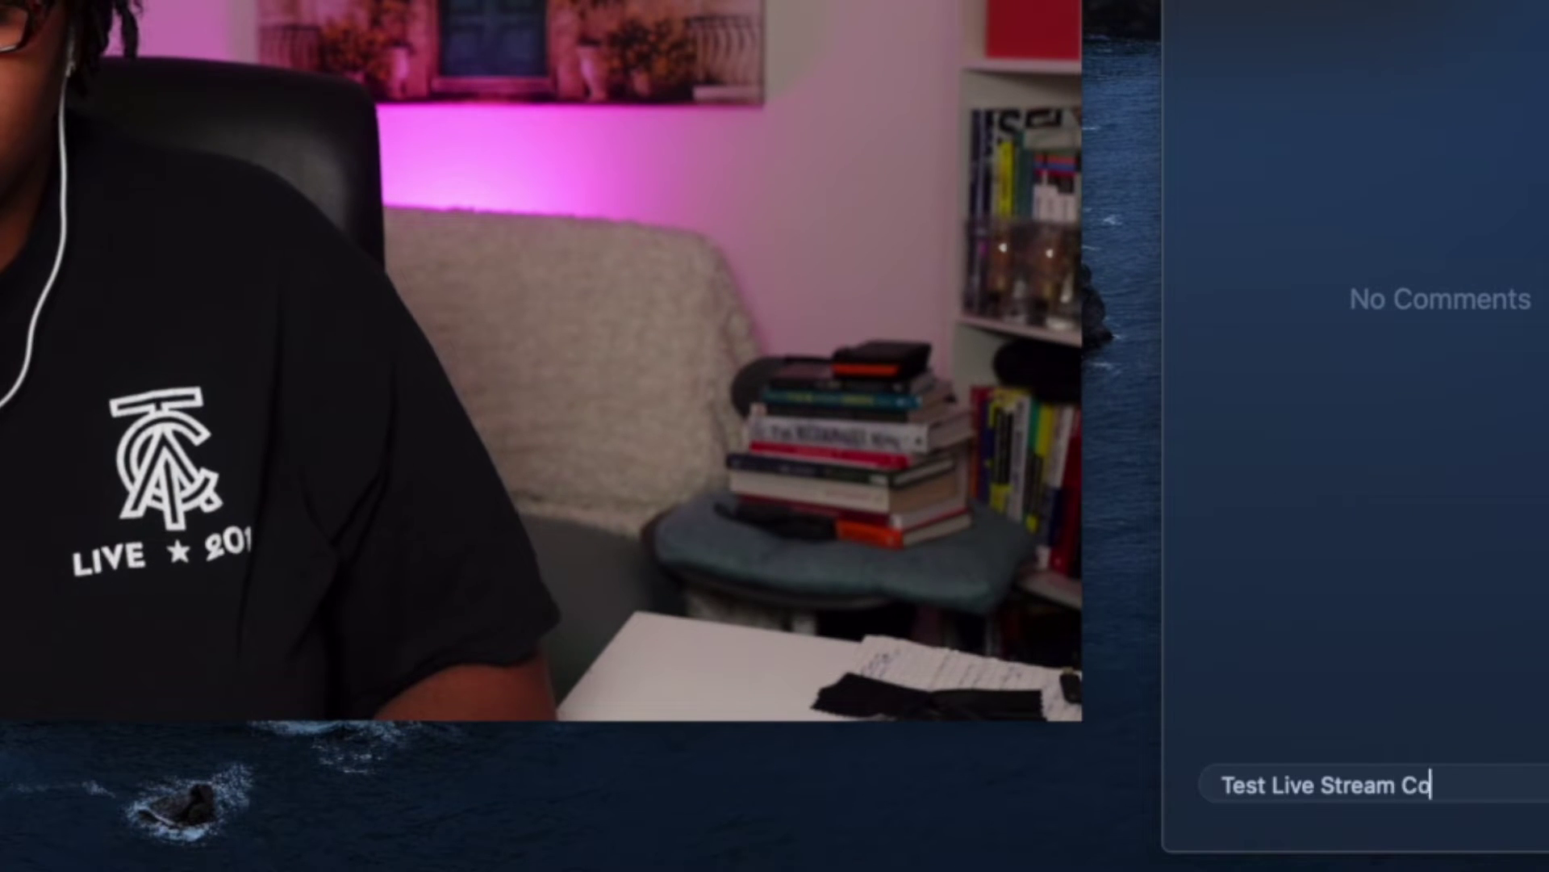
key("Return")
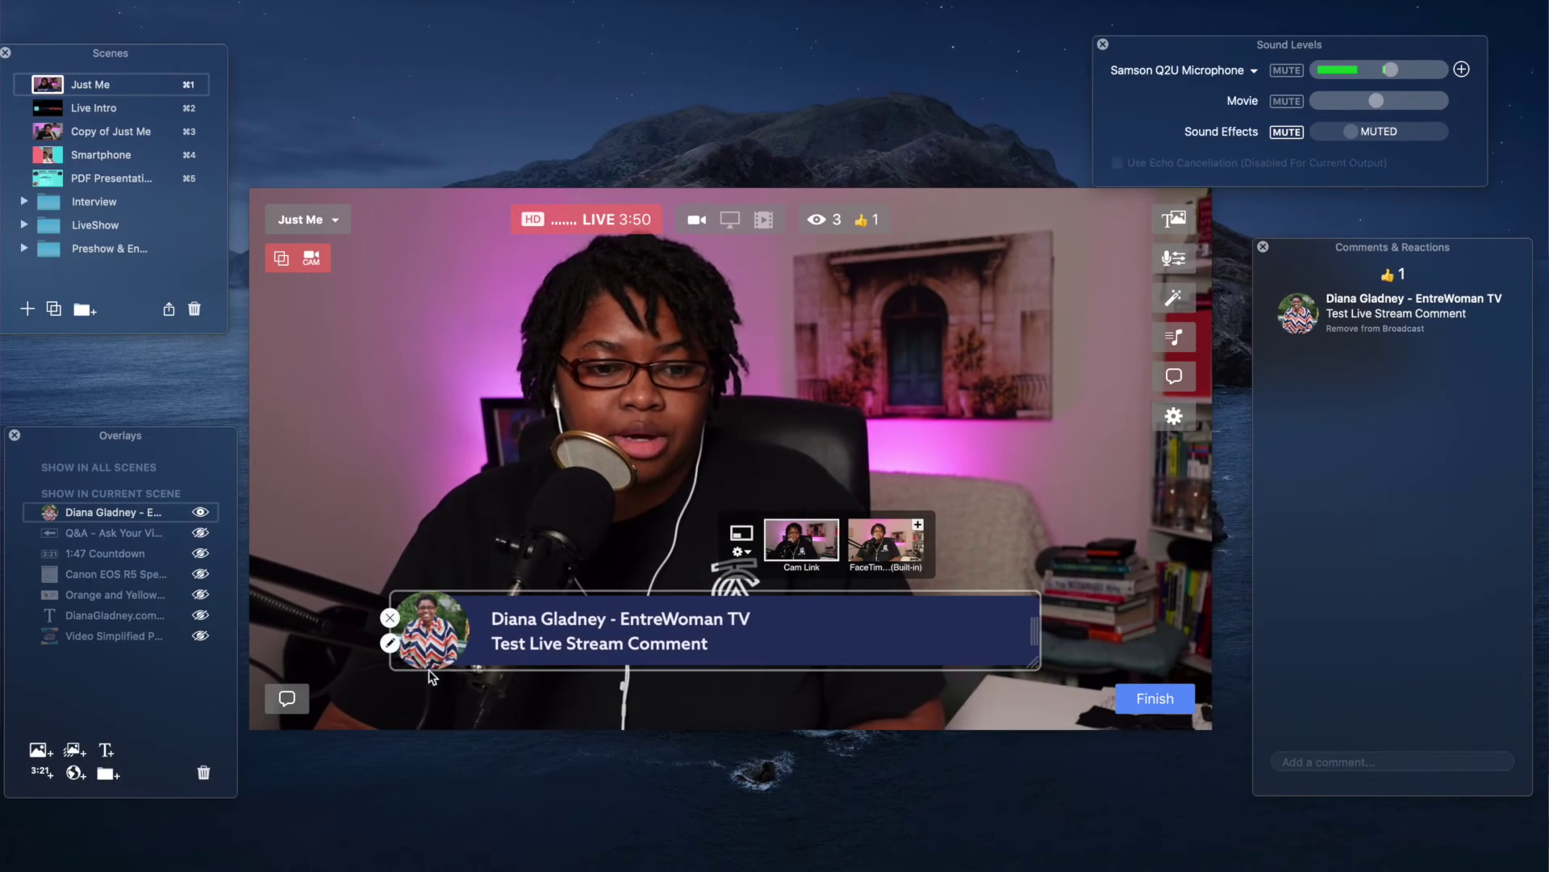
left_click_drag(545, 643, 518, 654)
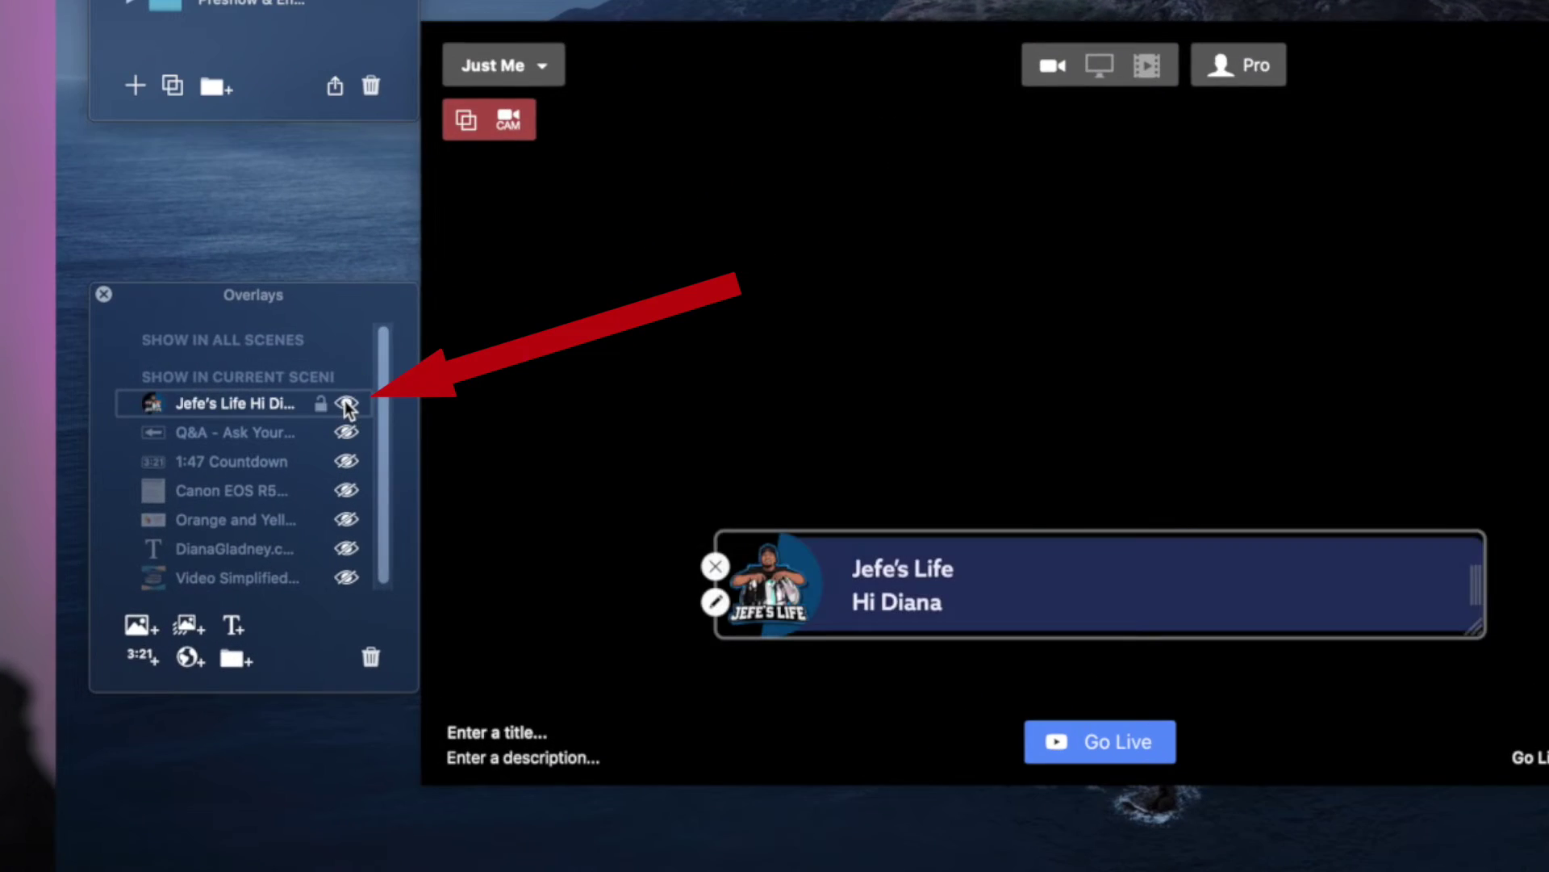
Hide the viewer comment overlay, show it again, and shift it slightly left and up.
left_click(347, 405)
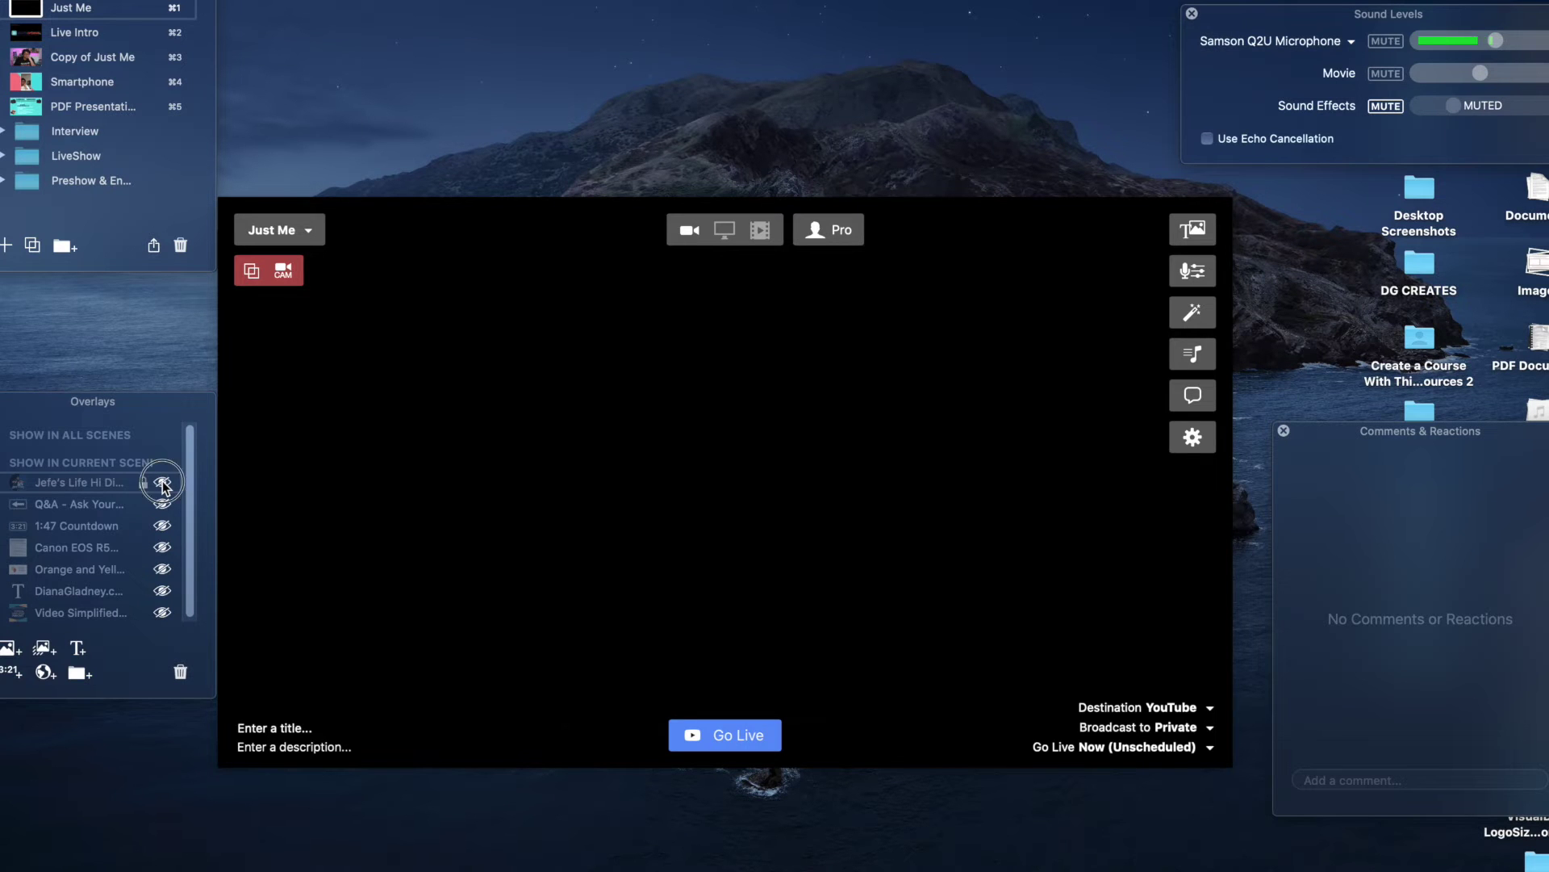
left_click(162, 484)
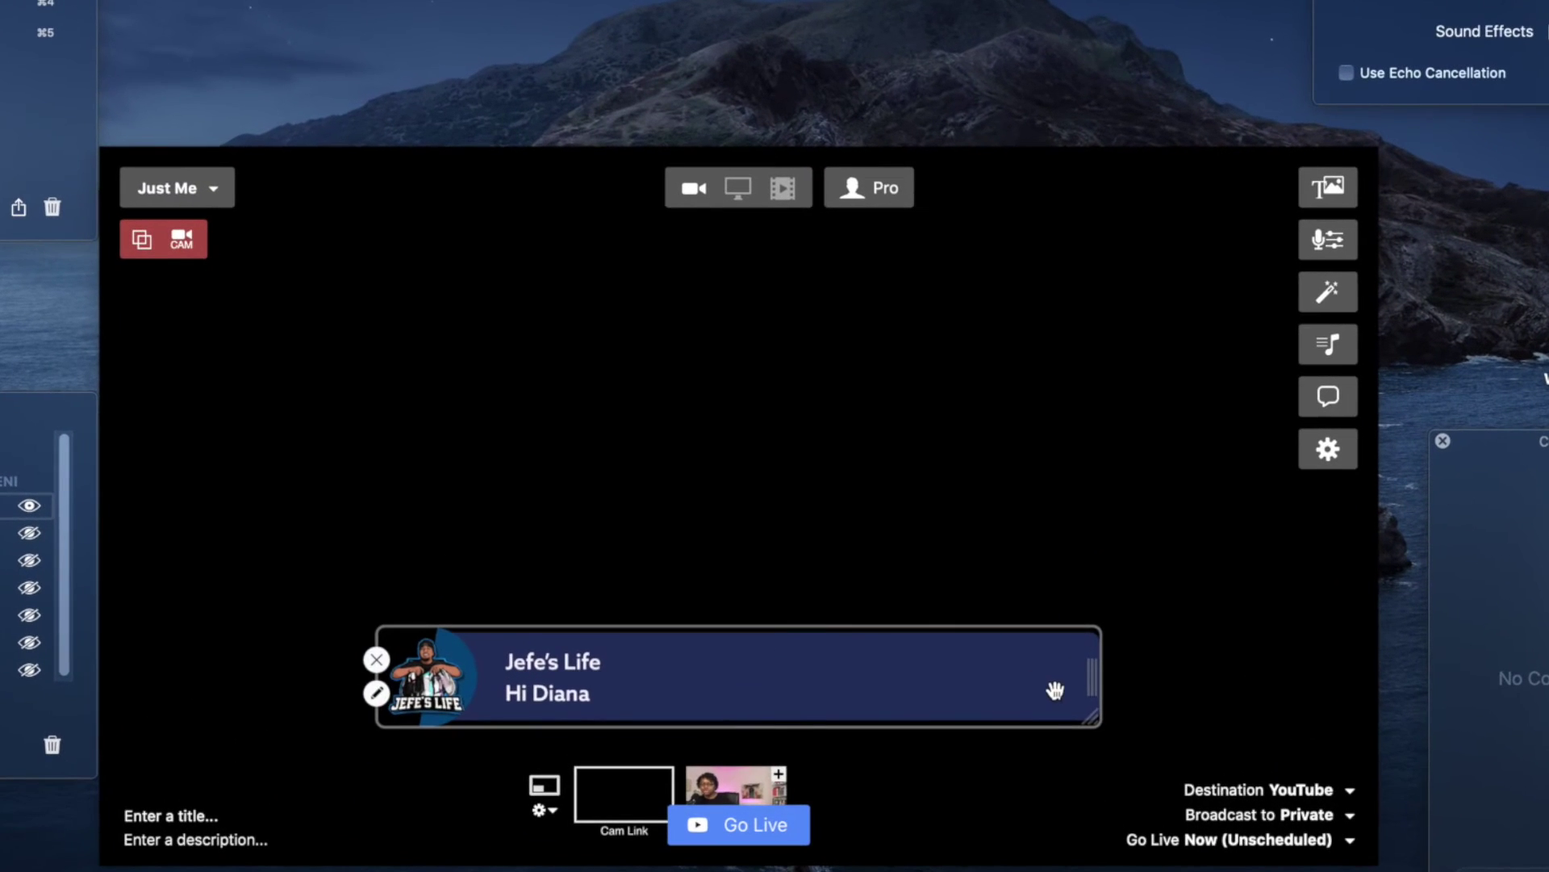
mouse_move(832, 666)
left_mouse_down()
mouse_move(793, 662)
mouse_move(861, 657)
mouse_move(764, 654)
mouse_move(816, 350)
mouse_move(1035, 303)
mouse_move(791, 560)
mouse_move(830, 650)
mouse_move(768, 663)
mouse_move(854, 661)
mouse_move(816, 657)
left_mouse_up()
Widen the comment lower-third slightly and centre it horizontally in the preview.
left_click_drag(1092, 718, 1111, 670)
left_click(879, 665)
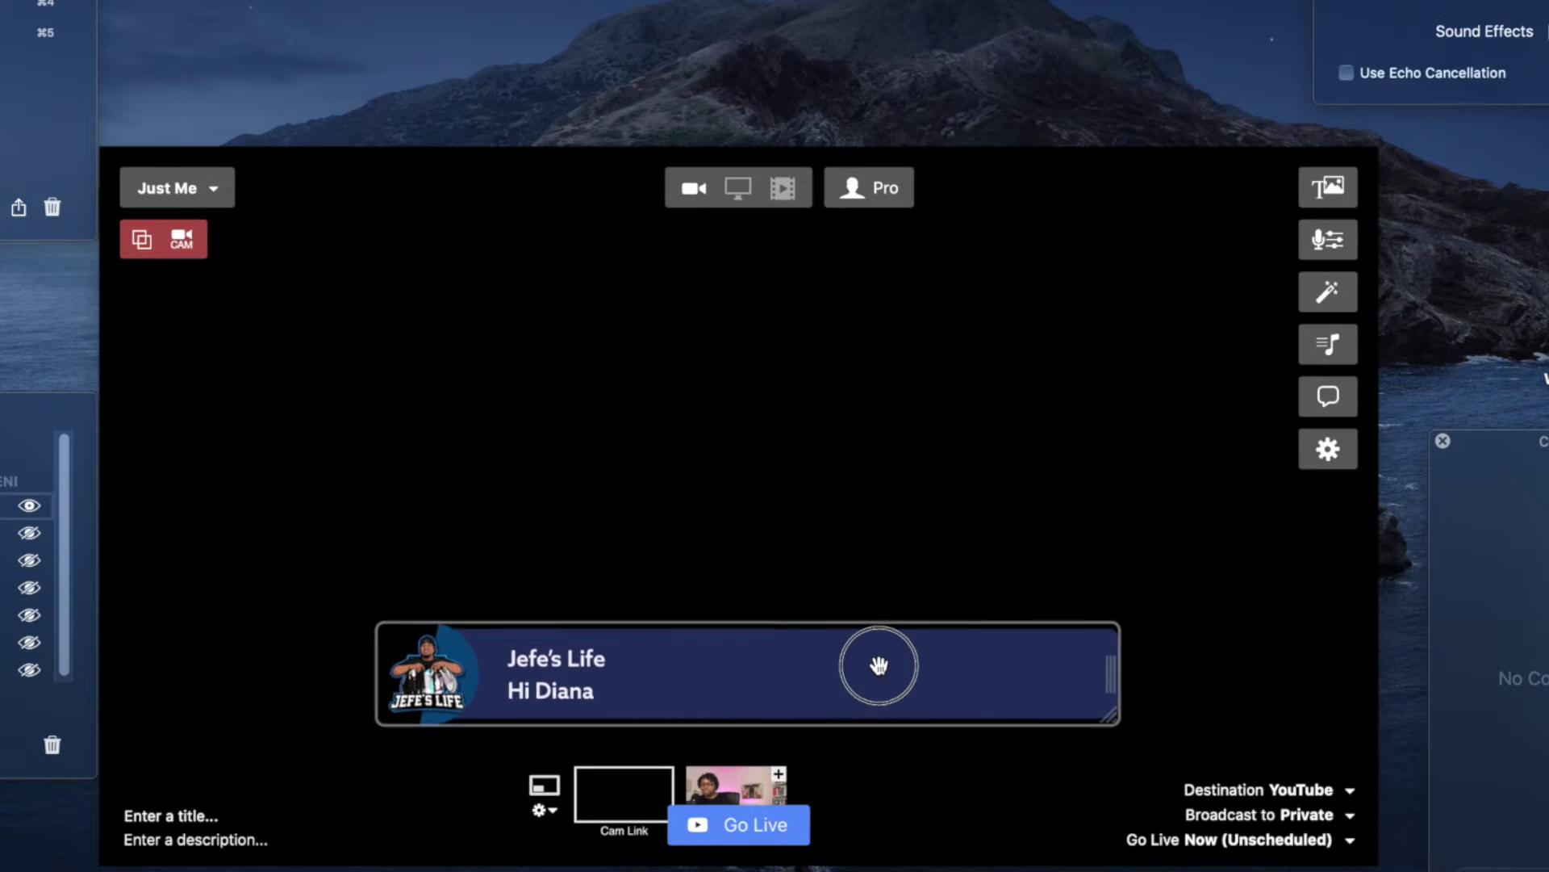
mouse_move(879, 665)
left_mouse_down()
mouse_move(853, 657)
mouse_move(892, 654)
mouse_move(863, 663)
left_mouse_up()
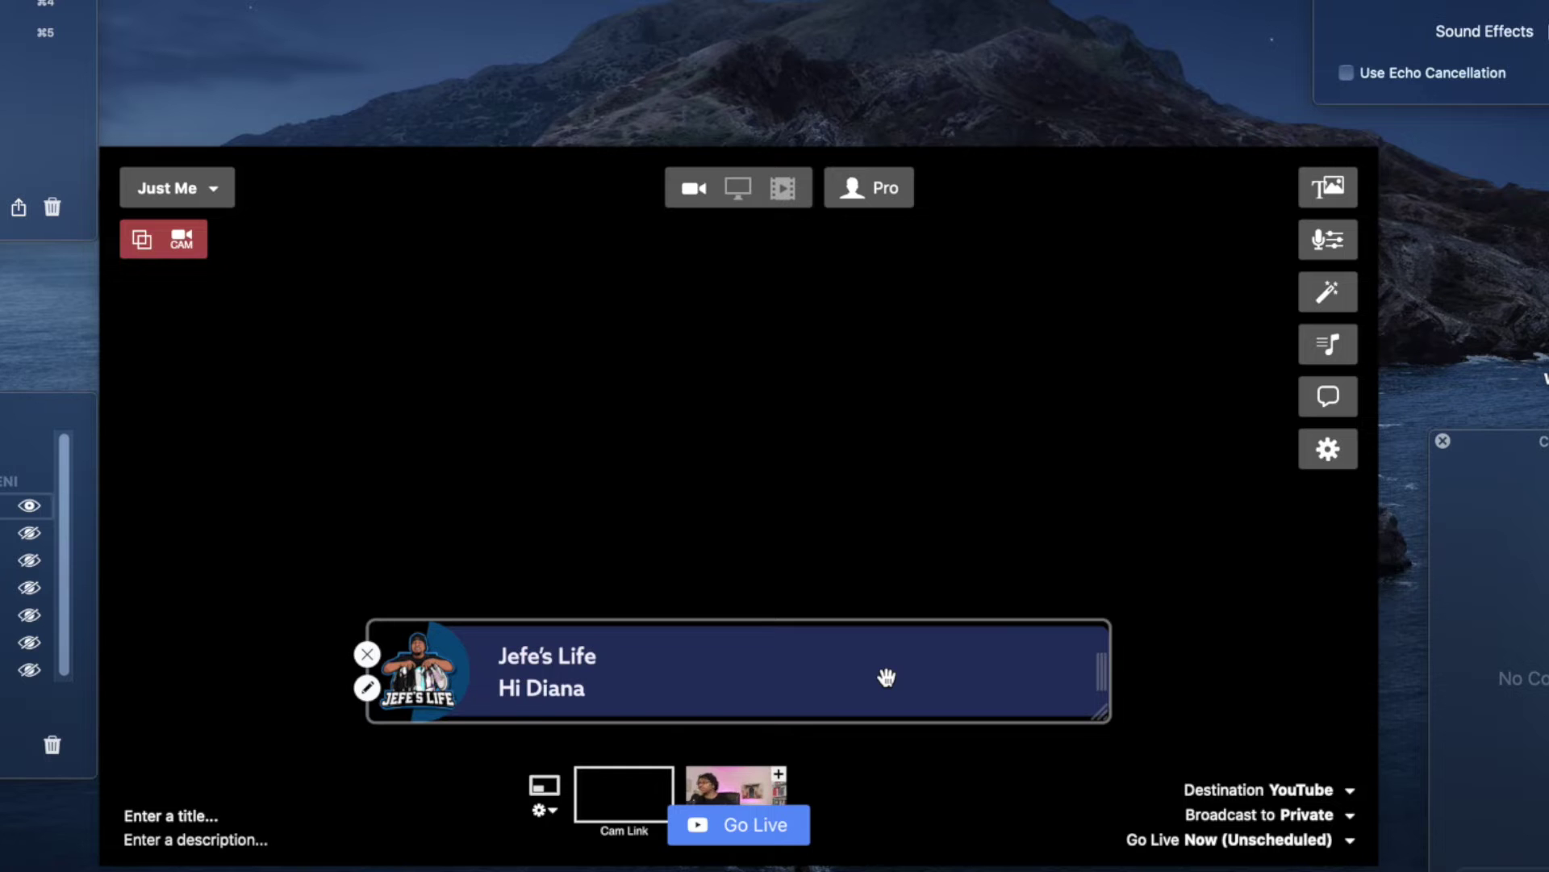
left_click(367, 687)
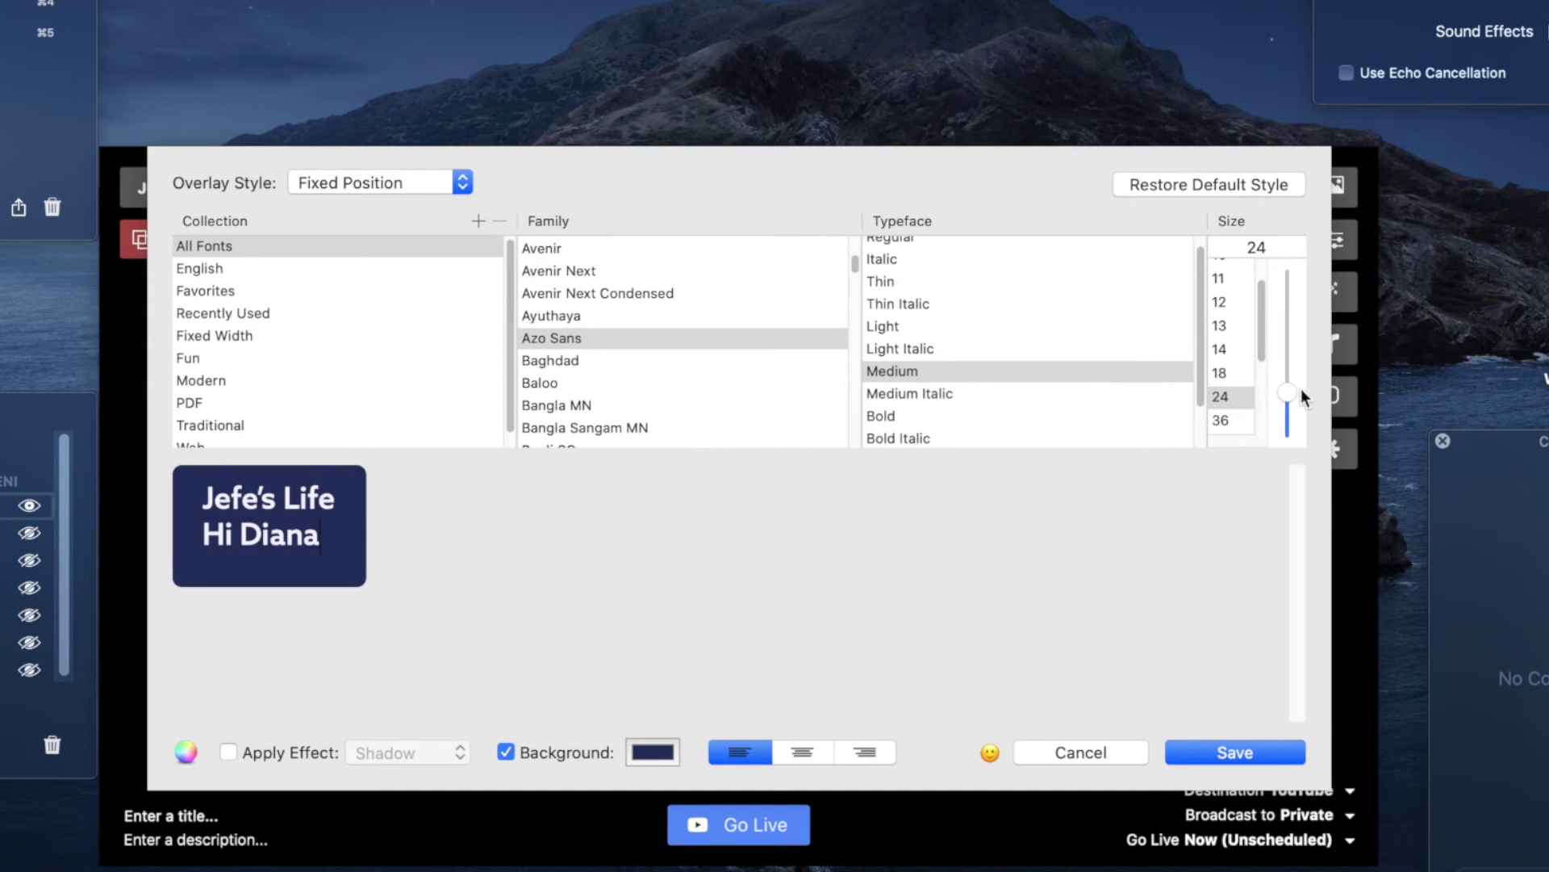
Set the comment overlay text to size 25 in Avenir Next, Demi Bold typeface.
mouse_move(1289, 389)
left_mouse_down()
mouse_move(1286, 339)
mouse_move(1288, 394)
left_mouse_up()
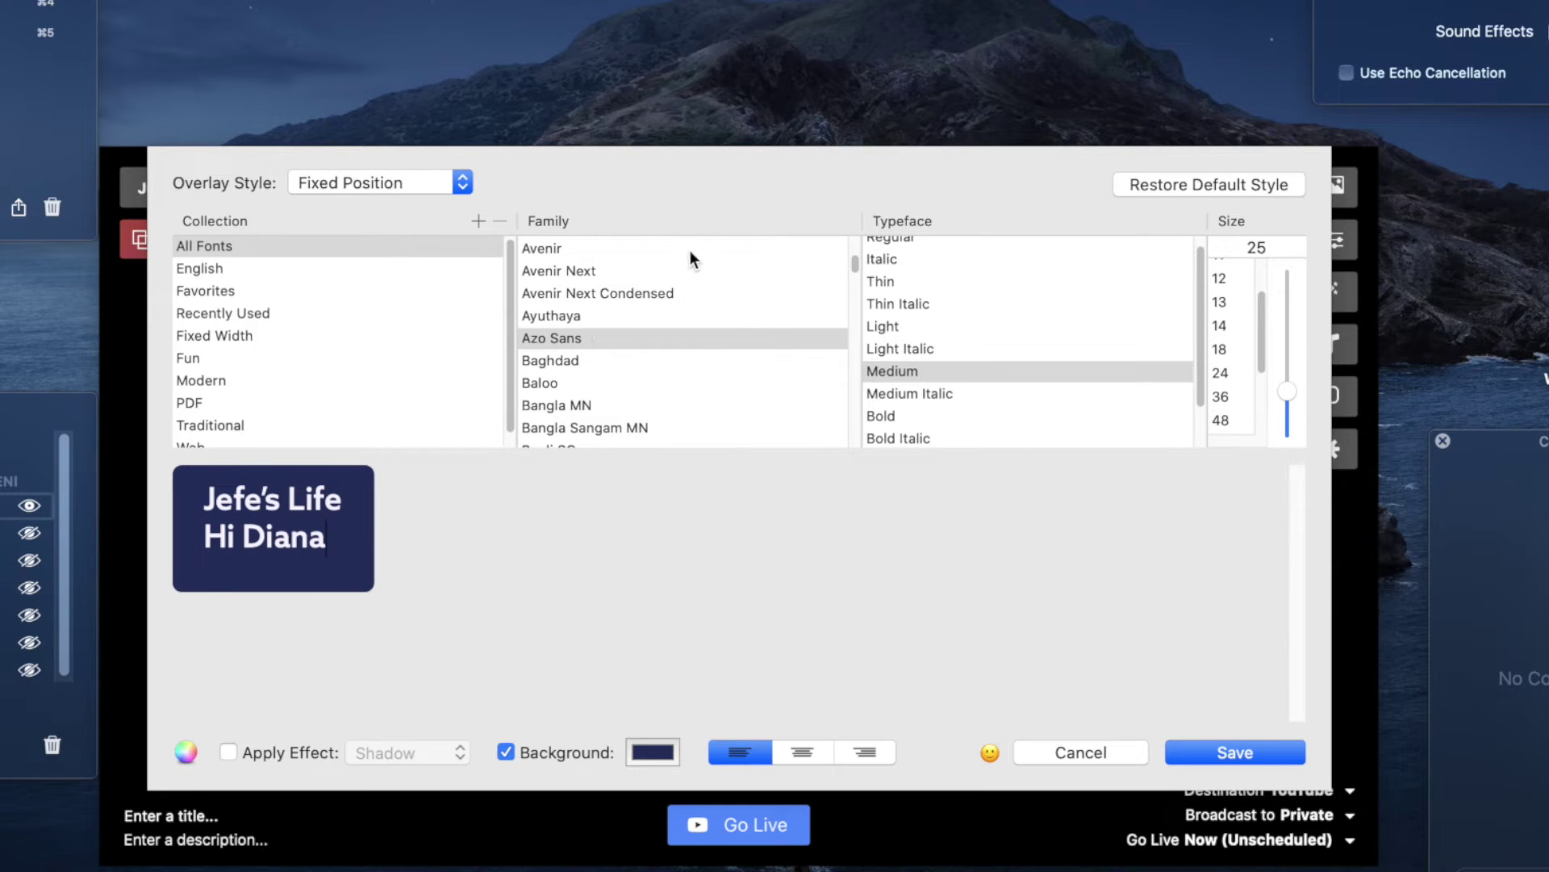
scroll(690, 251, "down", 3)
scroll(699, 285, "down", 2)
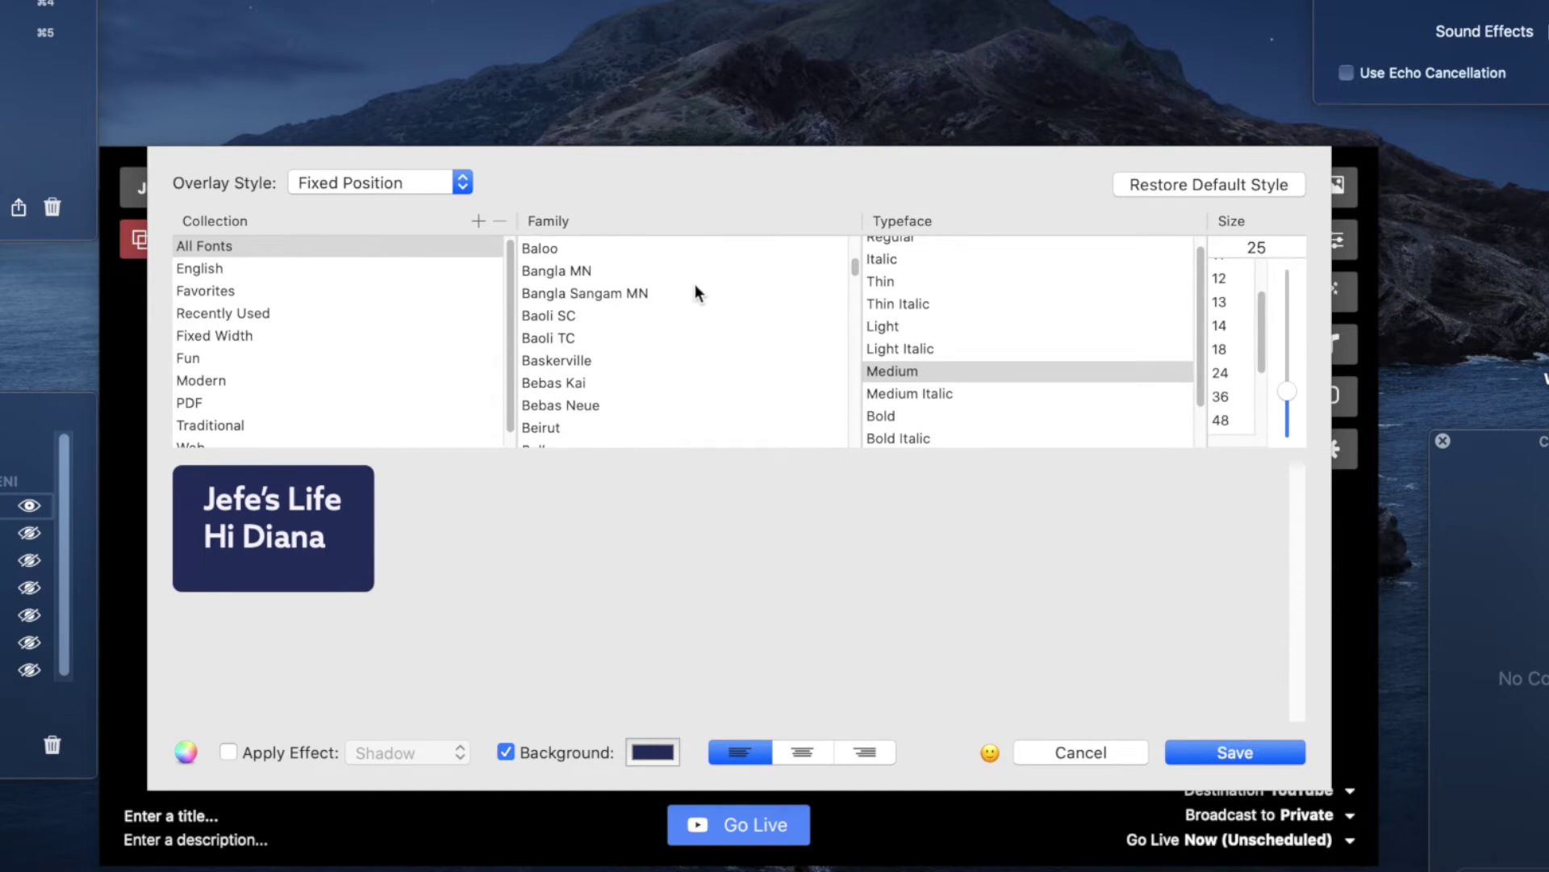
scroll(675, 280, "down", 1)
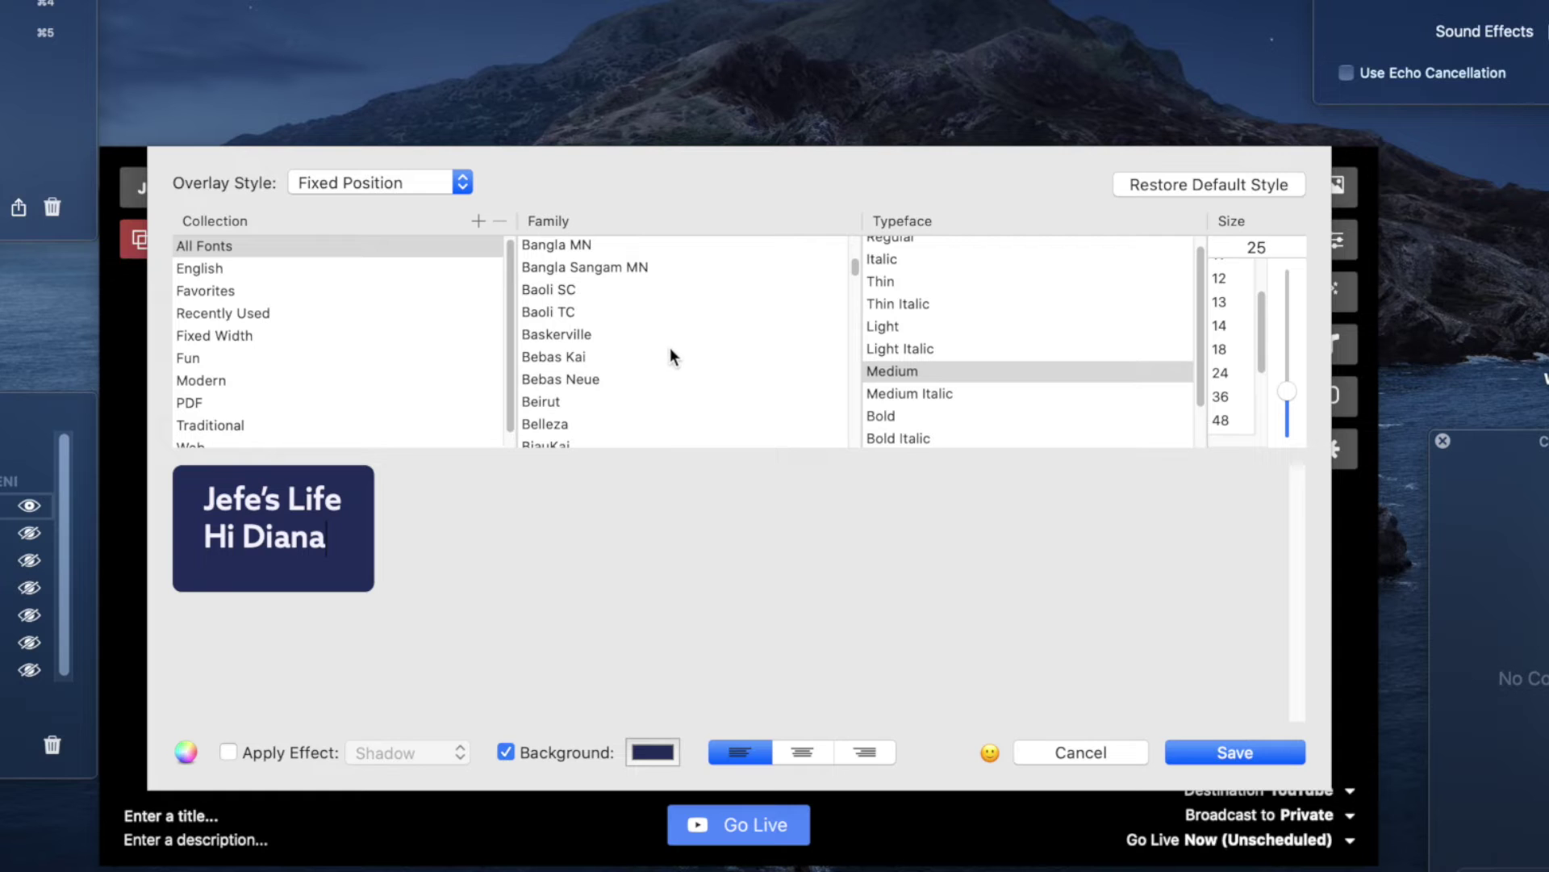
scroll(669, 353, "down", 2)
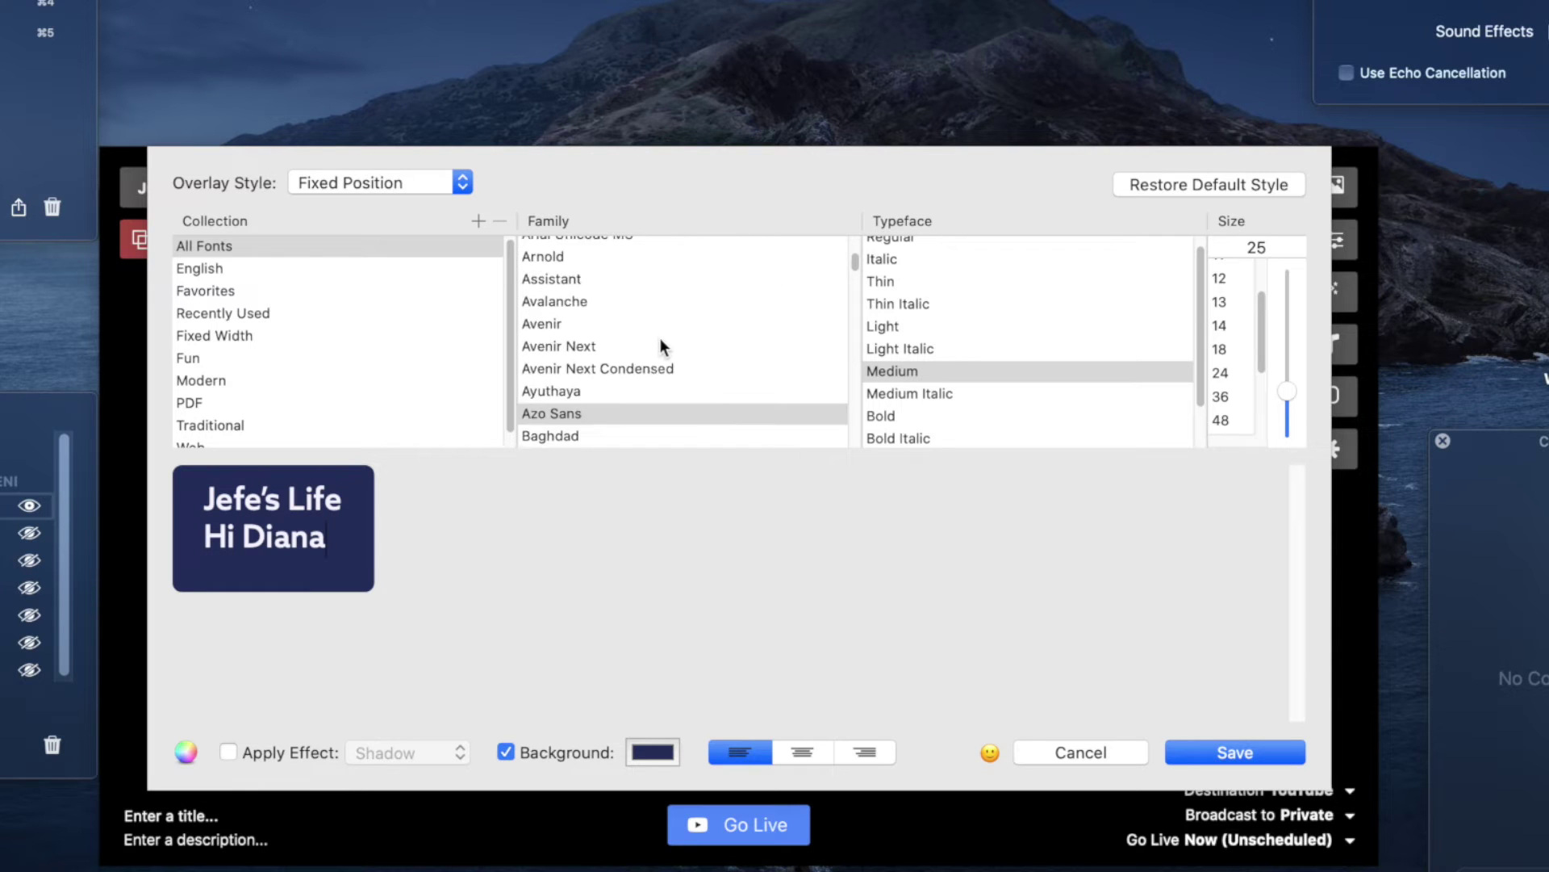
scroll(660, 345, "up", 3)
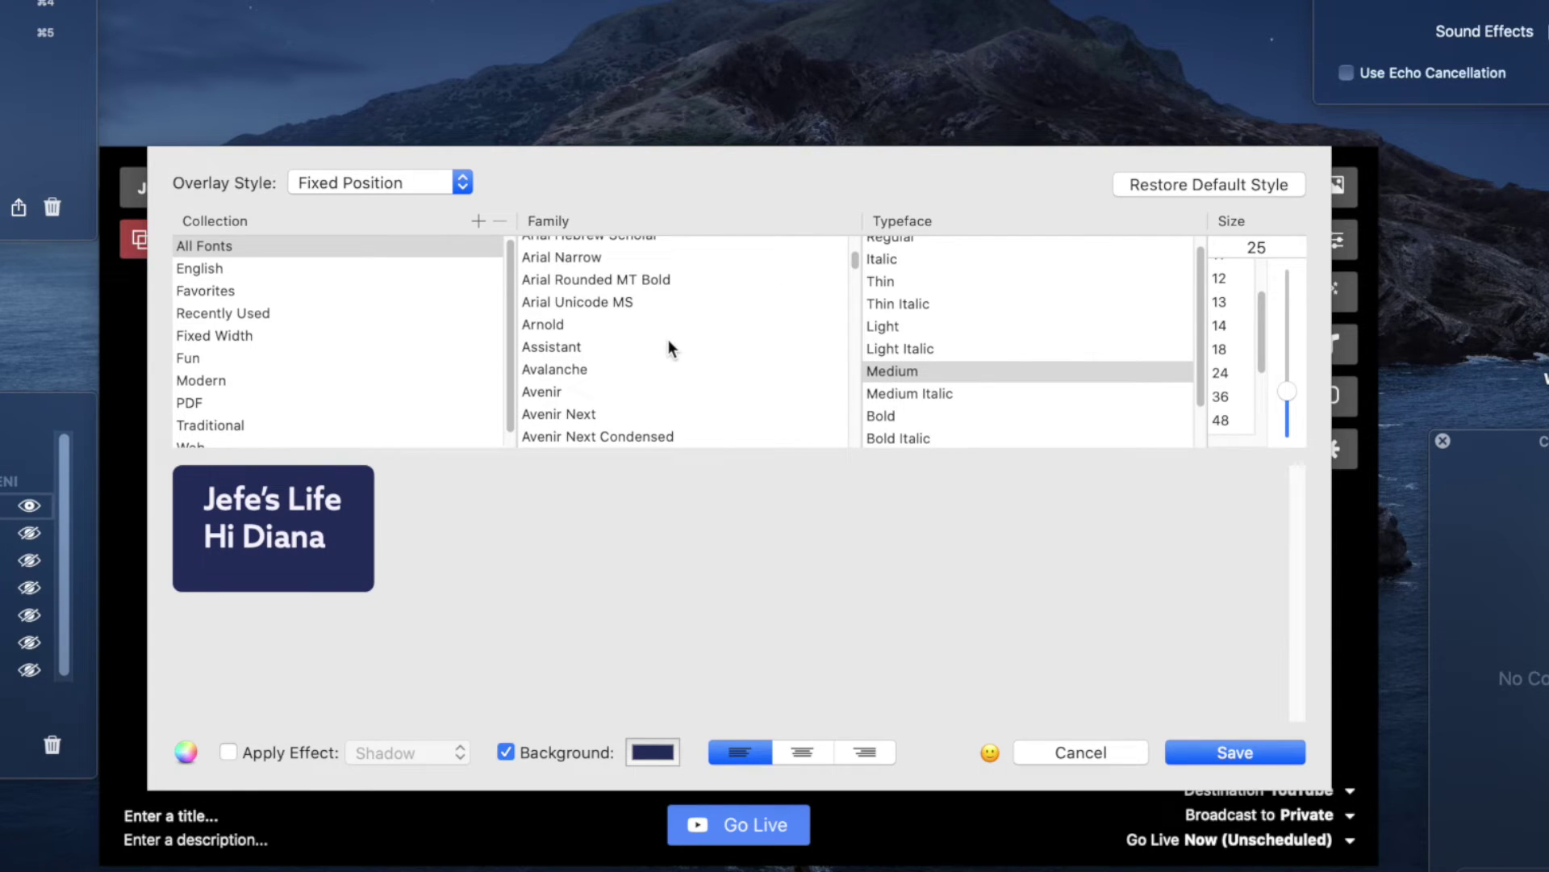
left_click(666, 345)
scroll(668, 346, "down", 2)
left_click(652, 367)
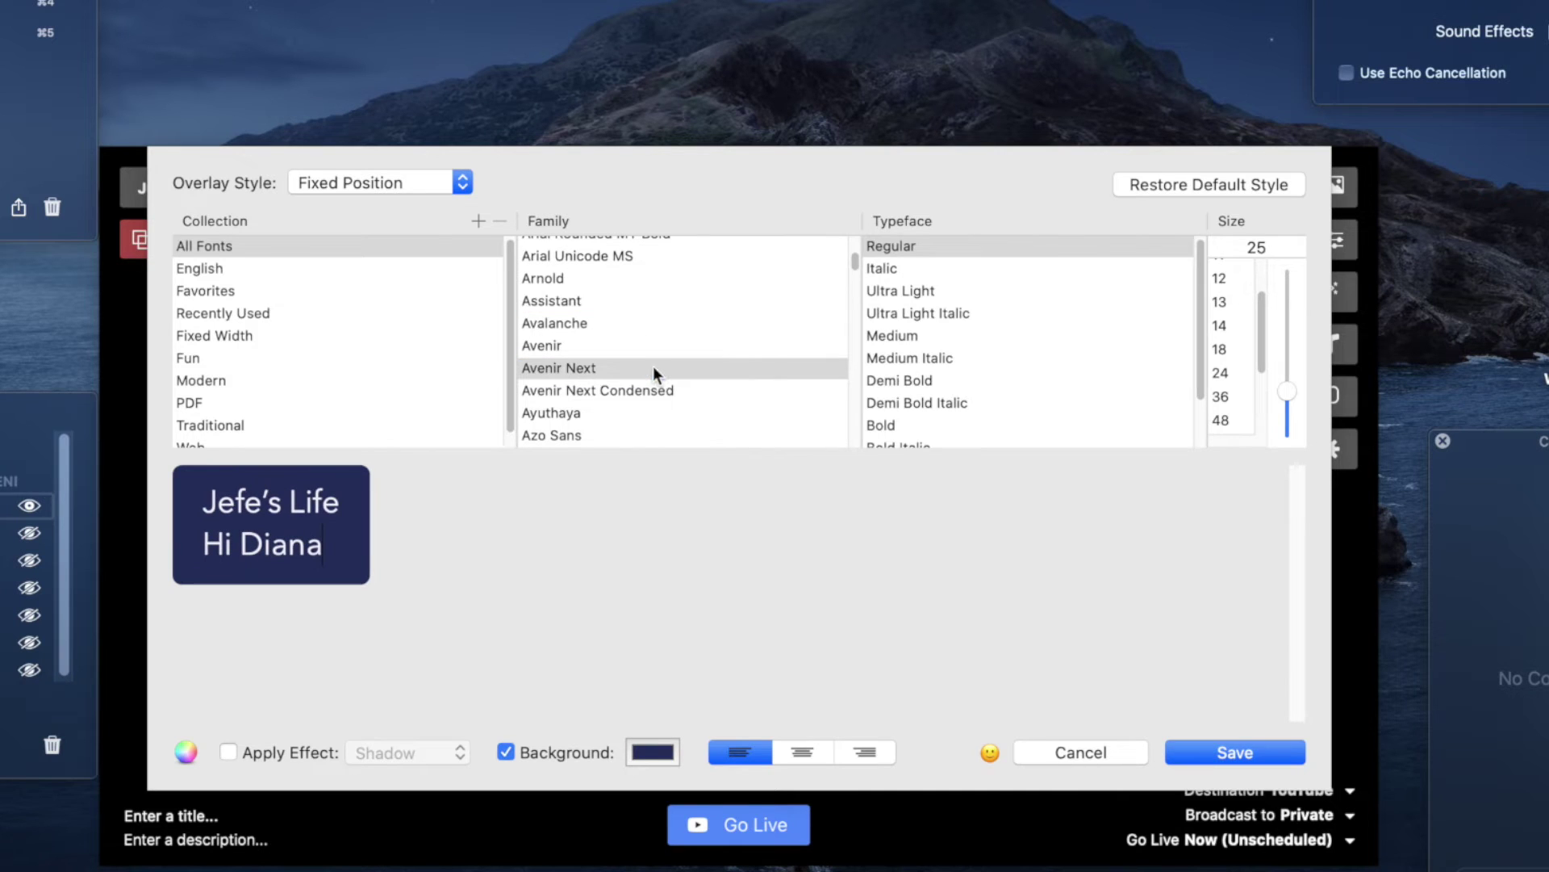
left_click(912, 396)
left_click(919, 379)
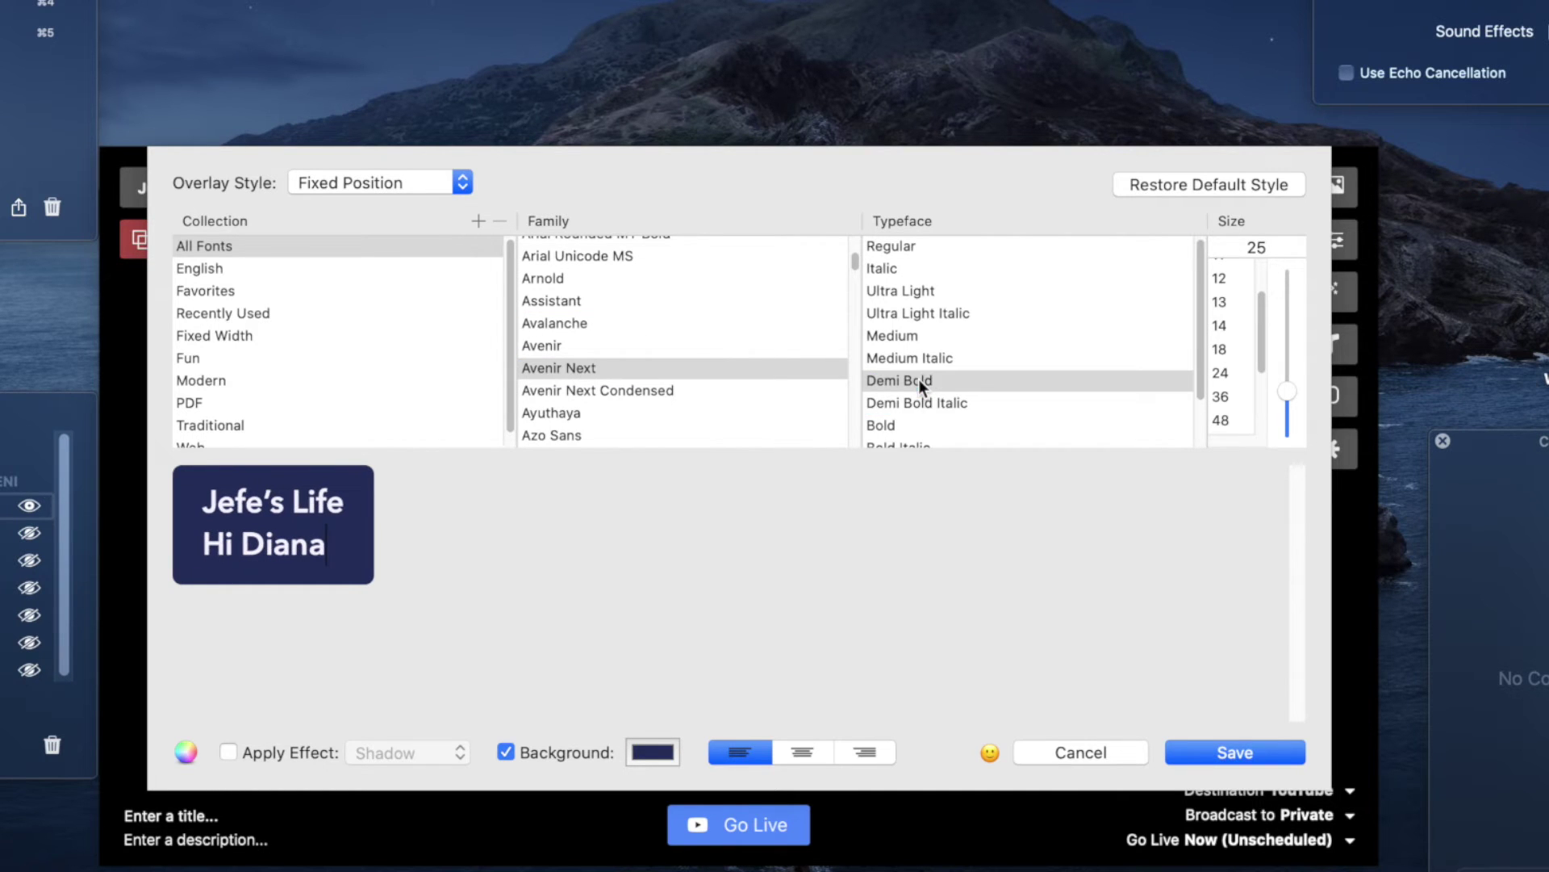
left_click(651, 752)
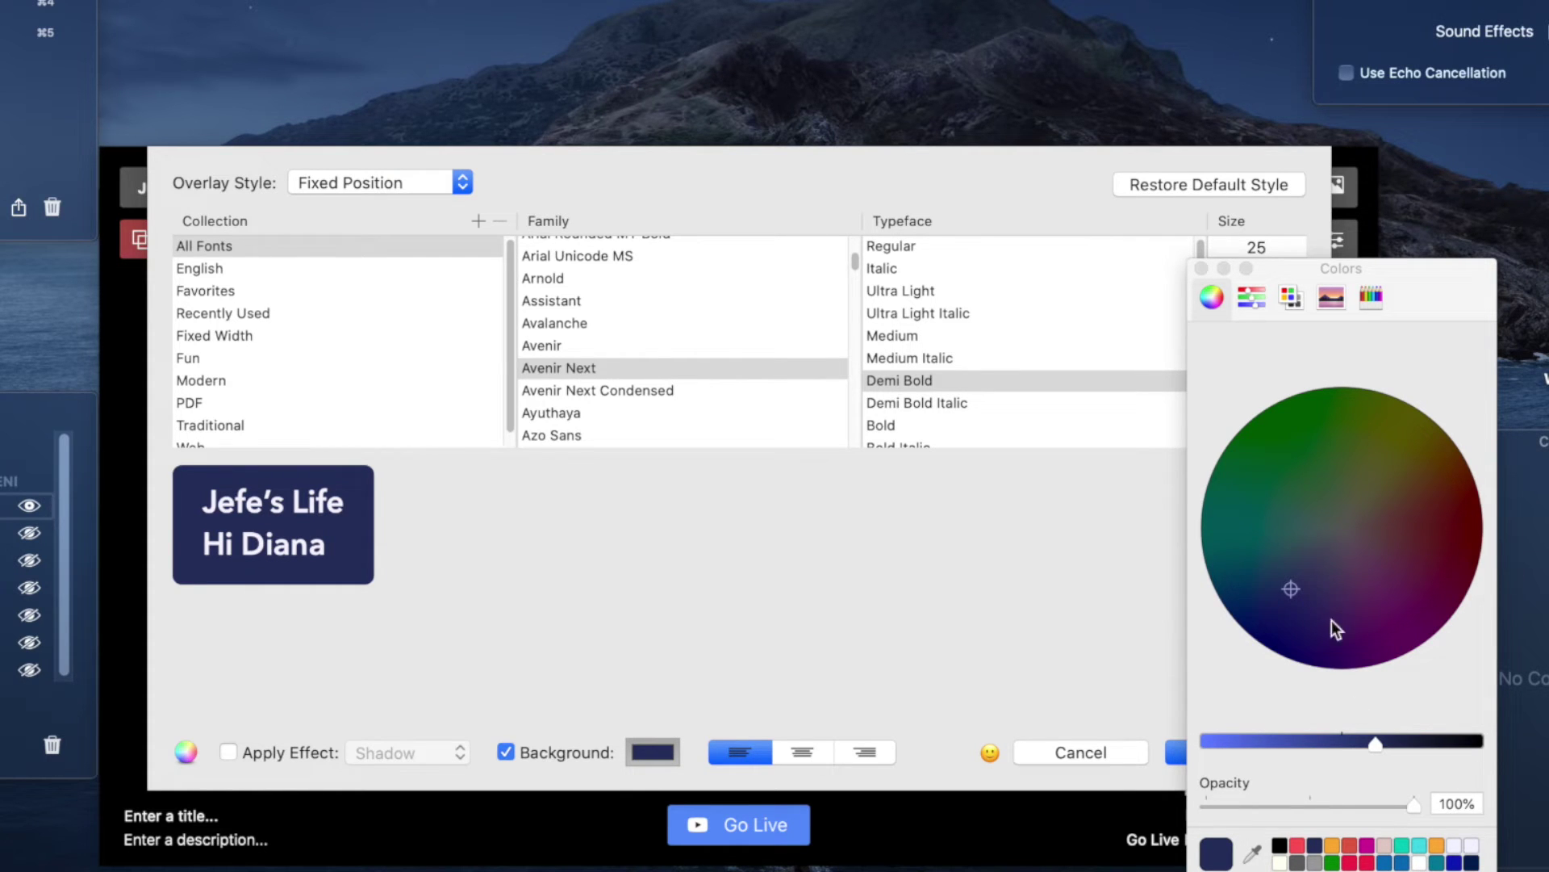
Keep the overlay background navy after trying a purple shade.
left_click_drag(1284, 582, 1362, 562)
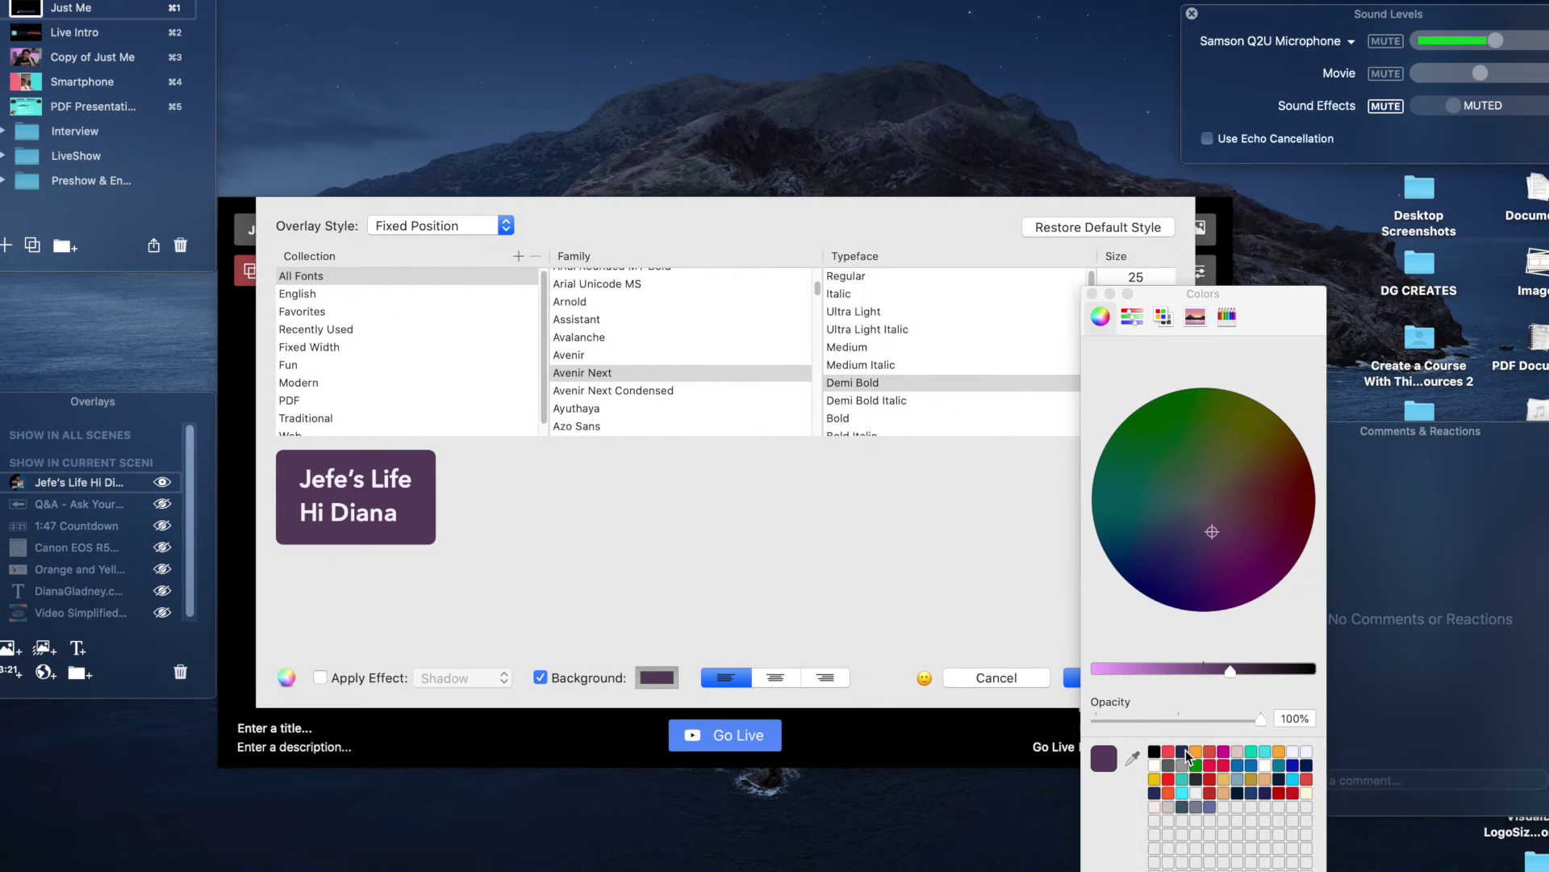
left_click(1183, 753)
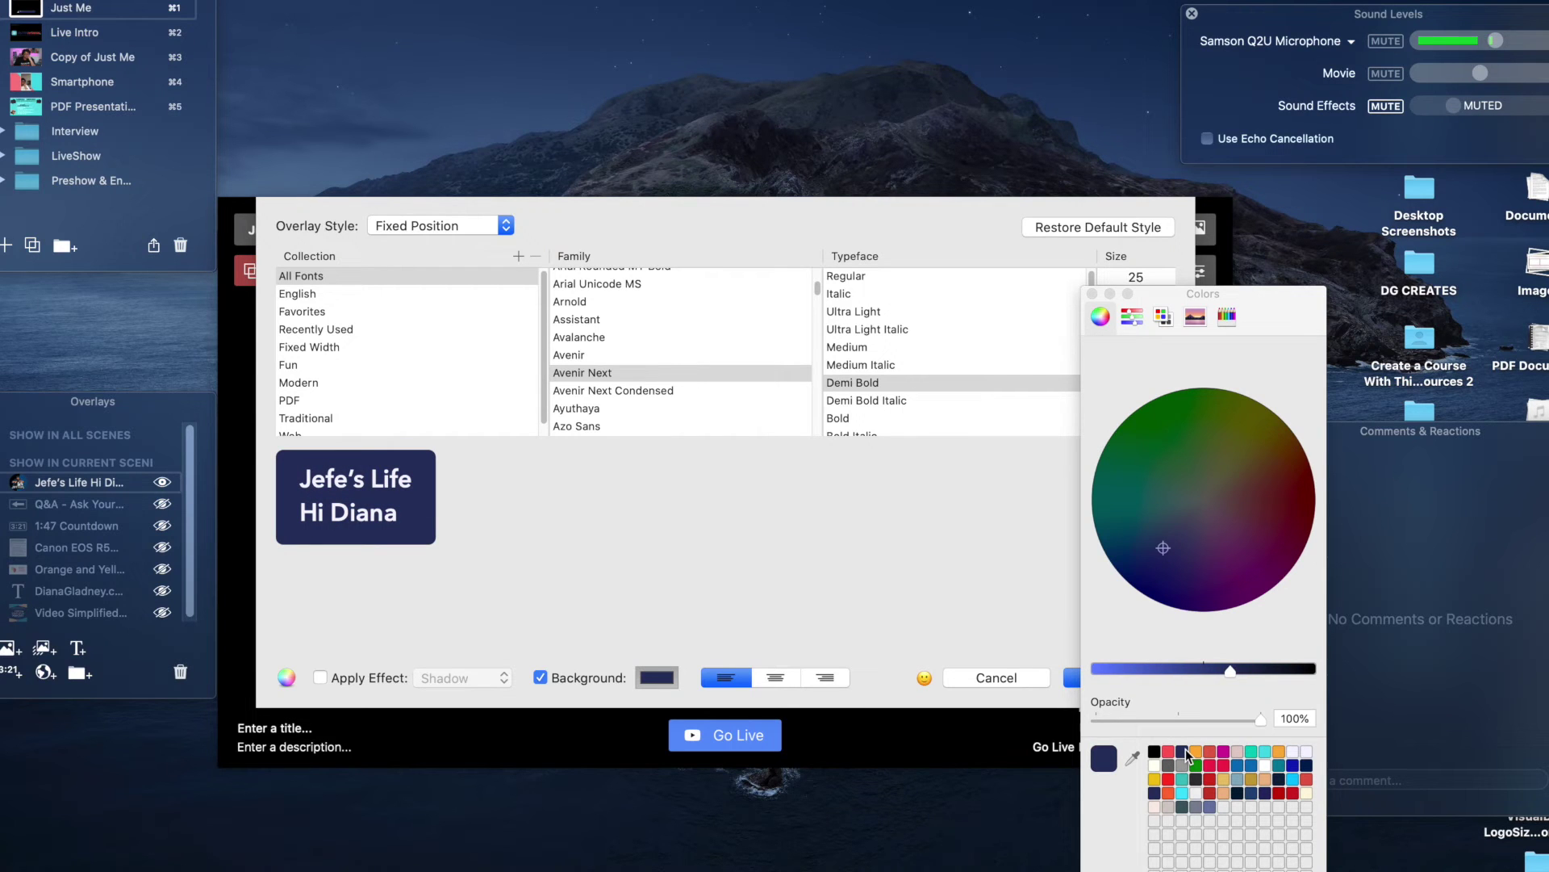
left_click(287, 677)
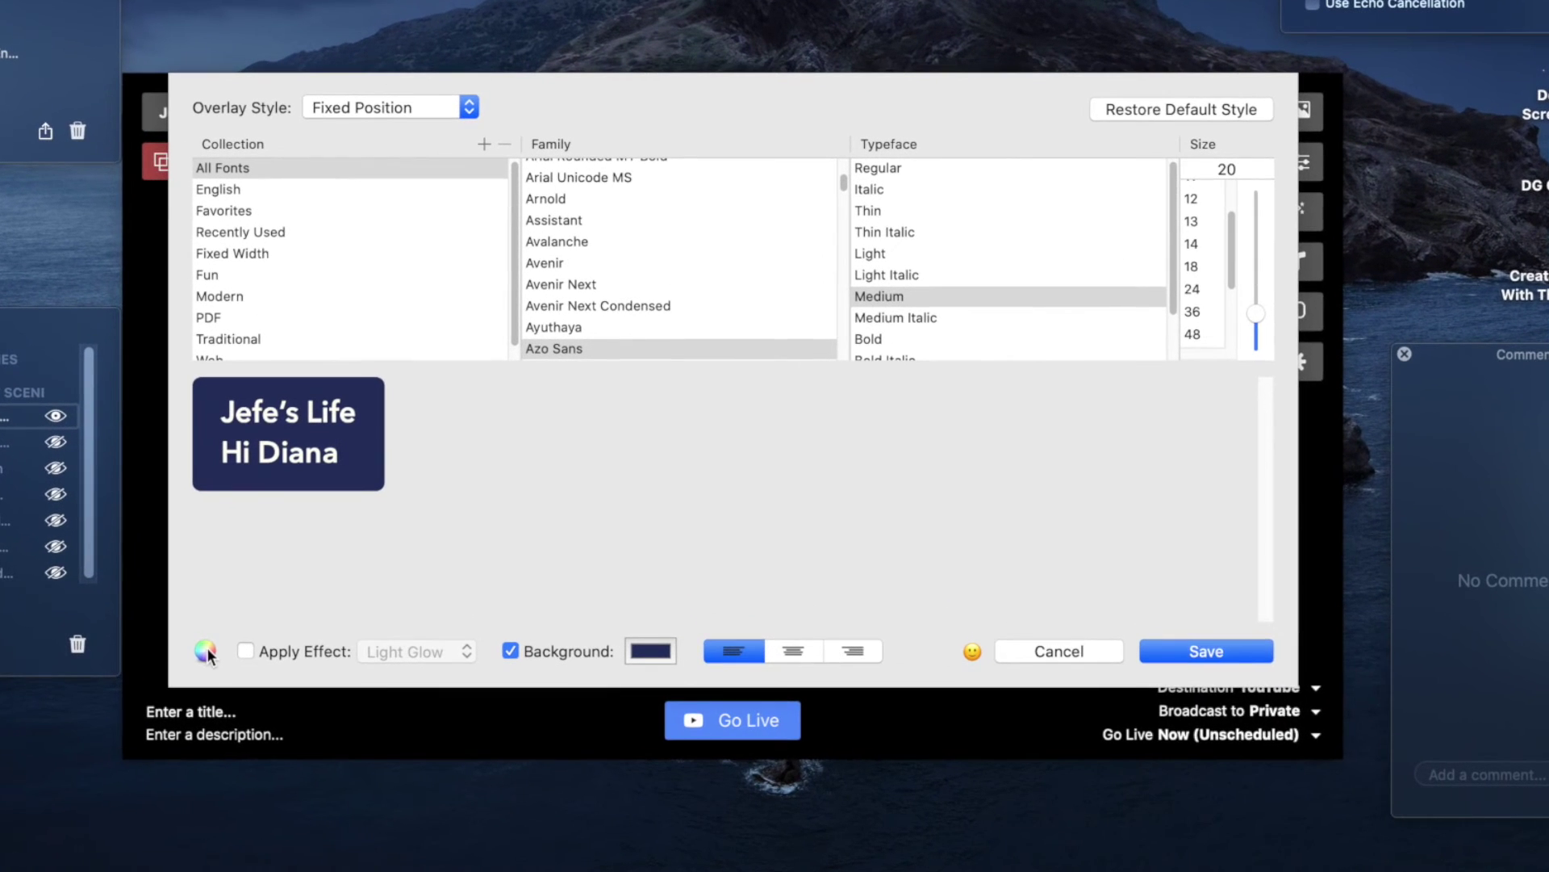
Set the comment text colour to cream after trying pale cyan and lavender white.
left_click(206, 653)
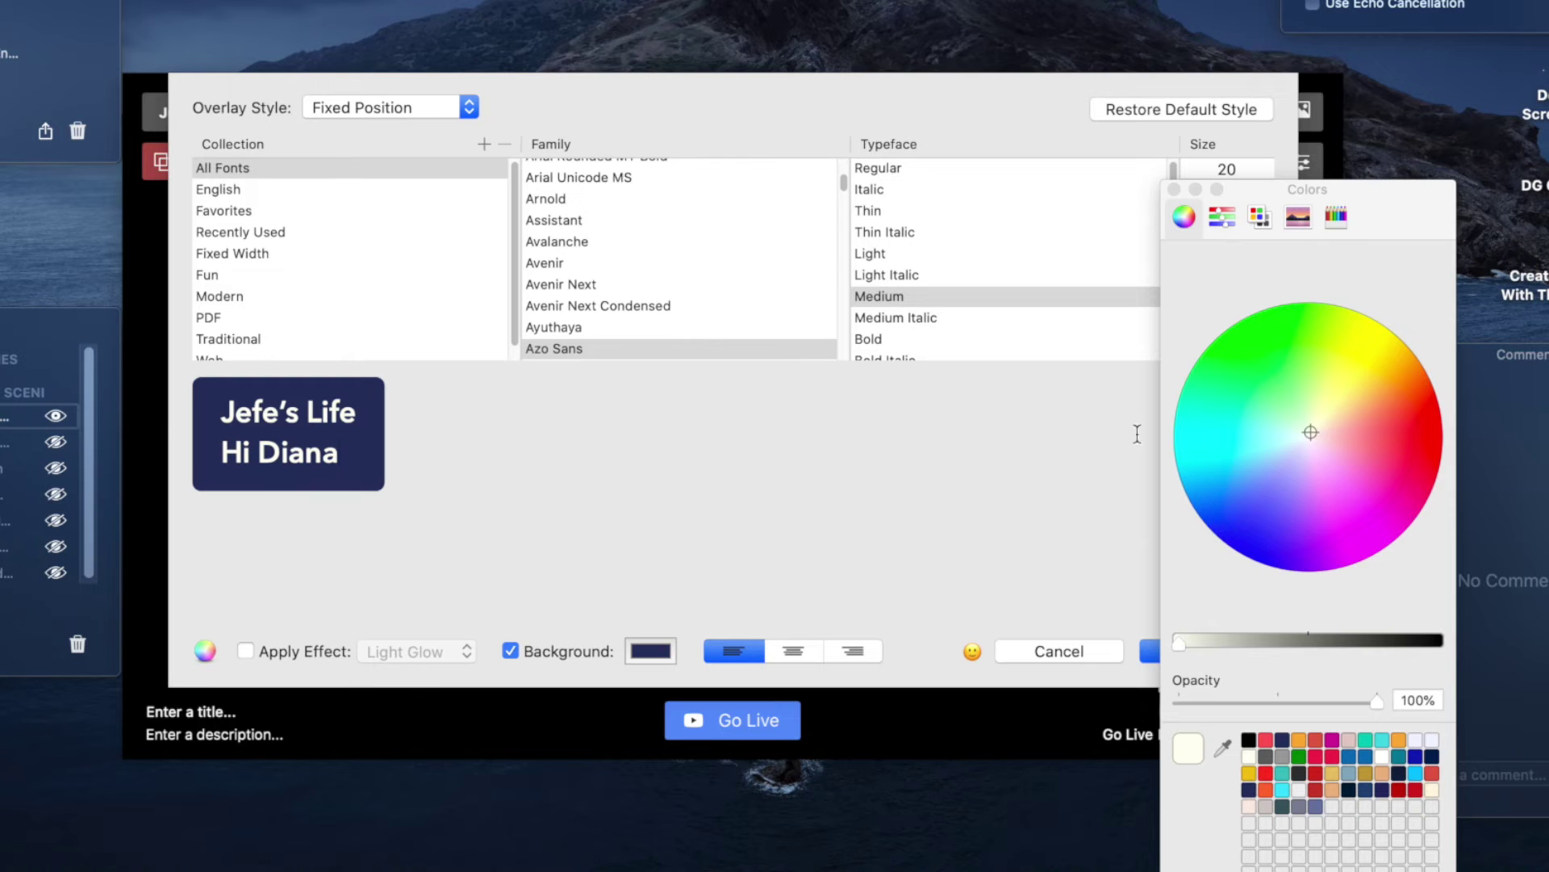
mouse_move(1311, 436)
left_mouse_down()
mouse_move(1318, 332)
mouse_move(1267, 380)
mouse_move(1268, 444)
mouse_move(1307, 509)
mouse_move(1294, 438)
left_mouse_up()
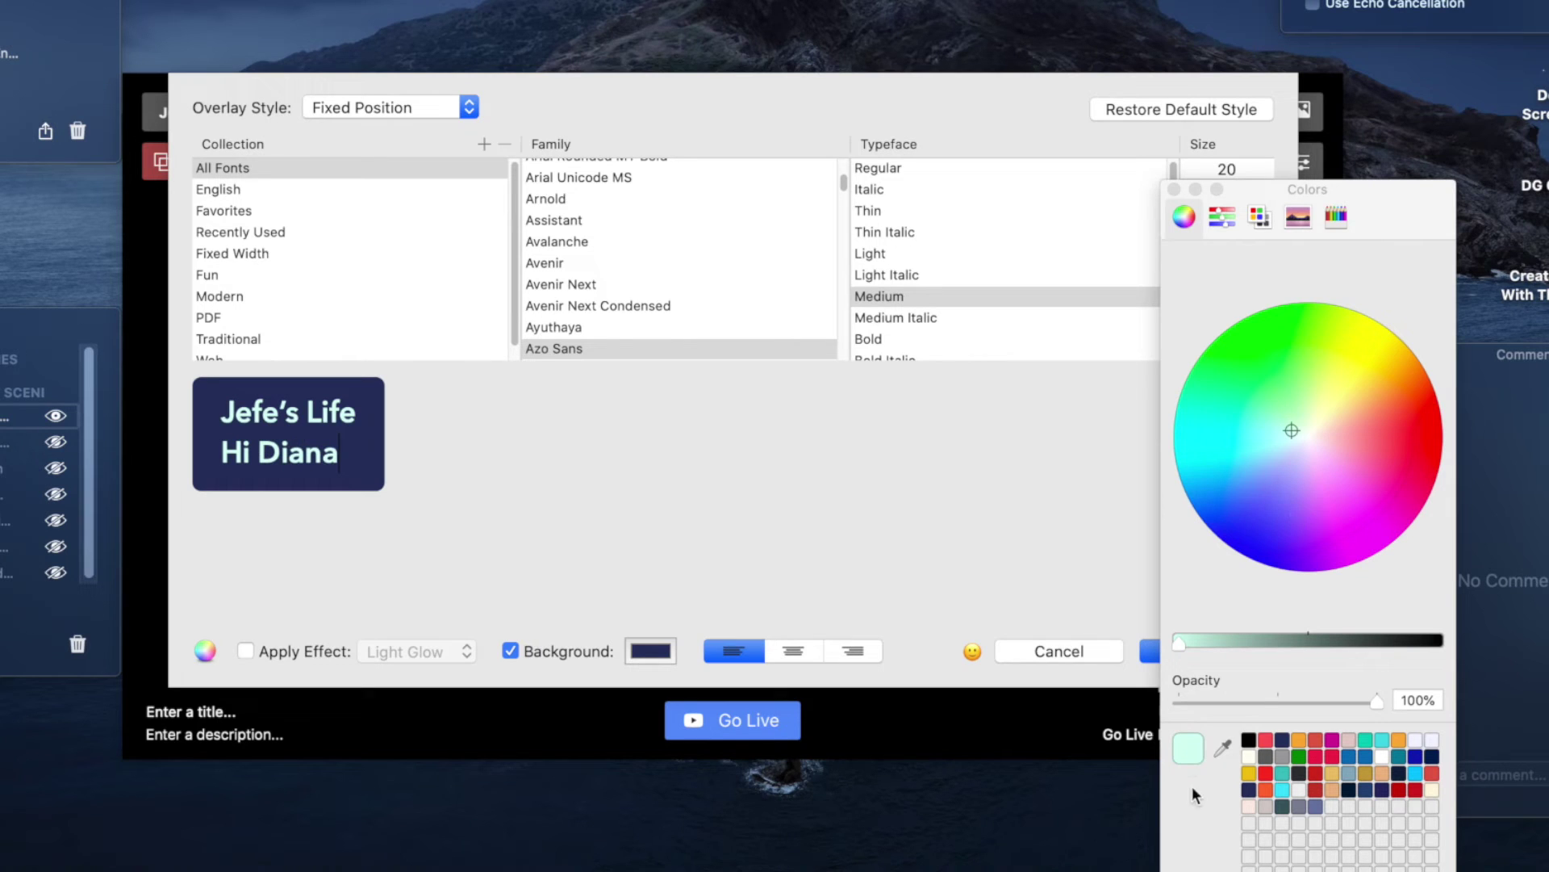
left_click(1248, 756)
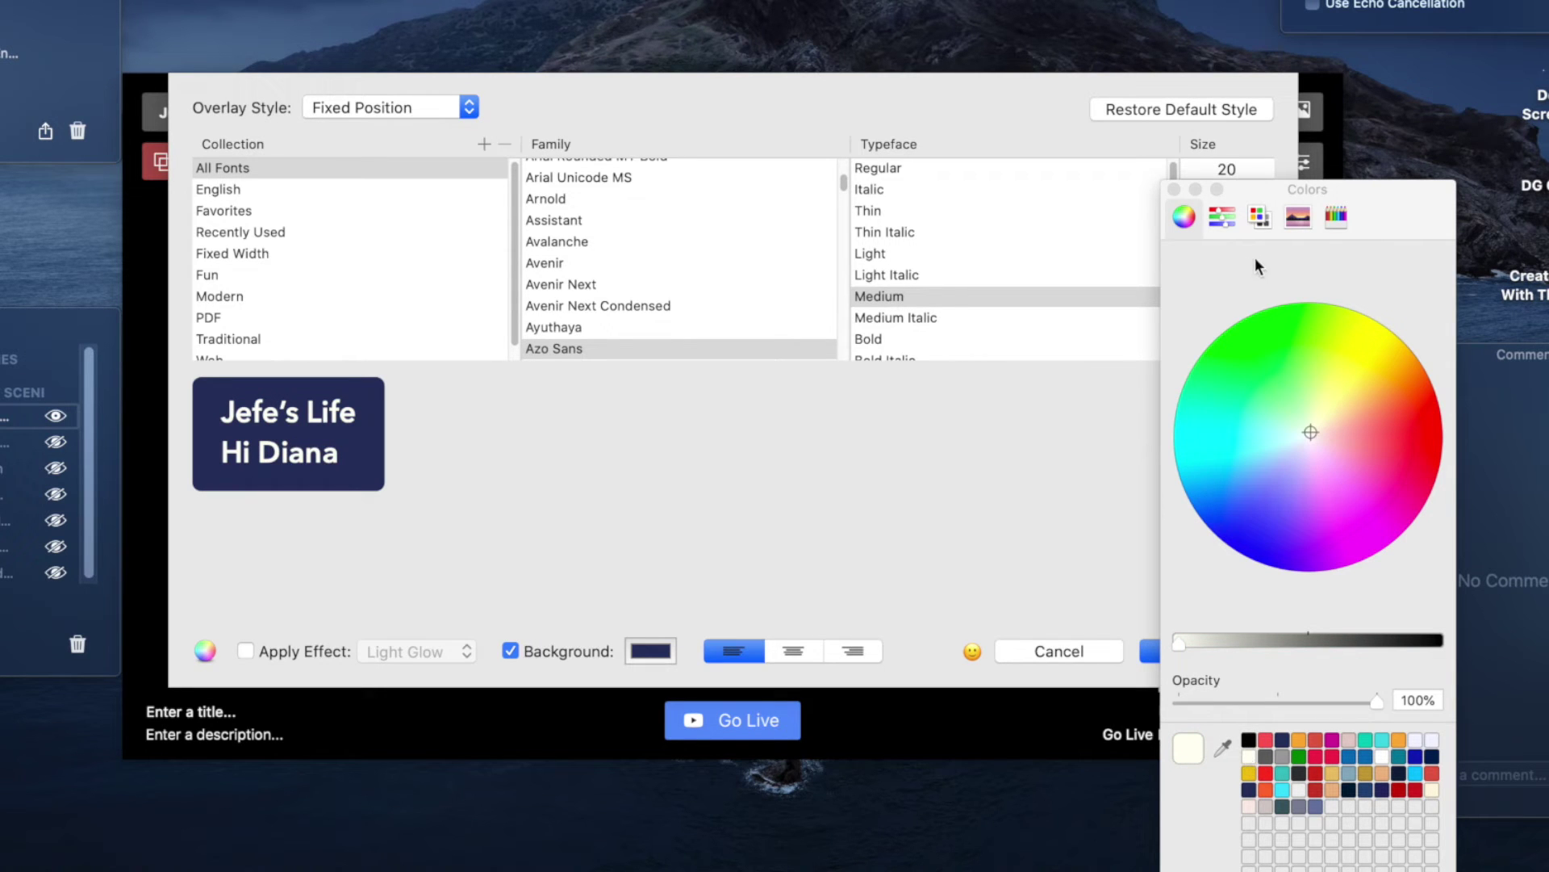
left_click(1417, 740)
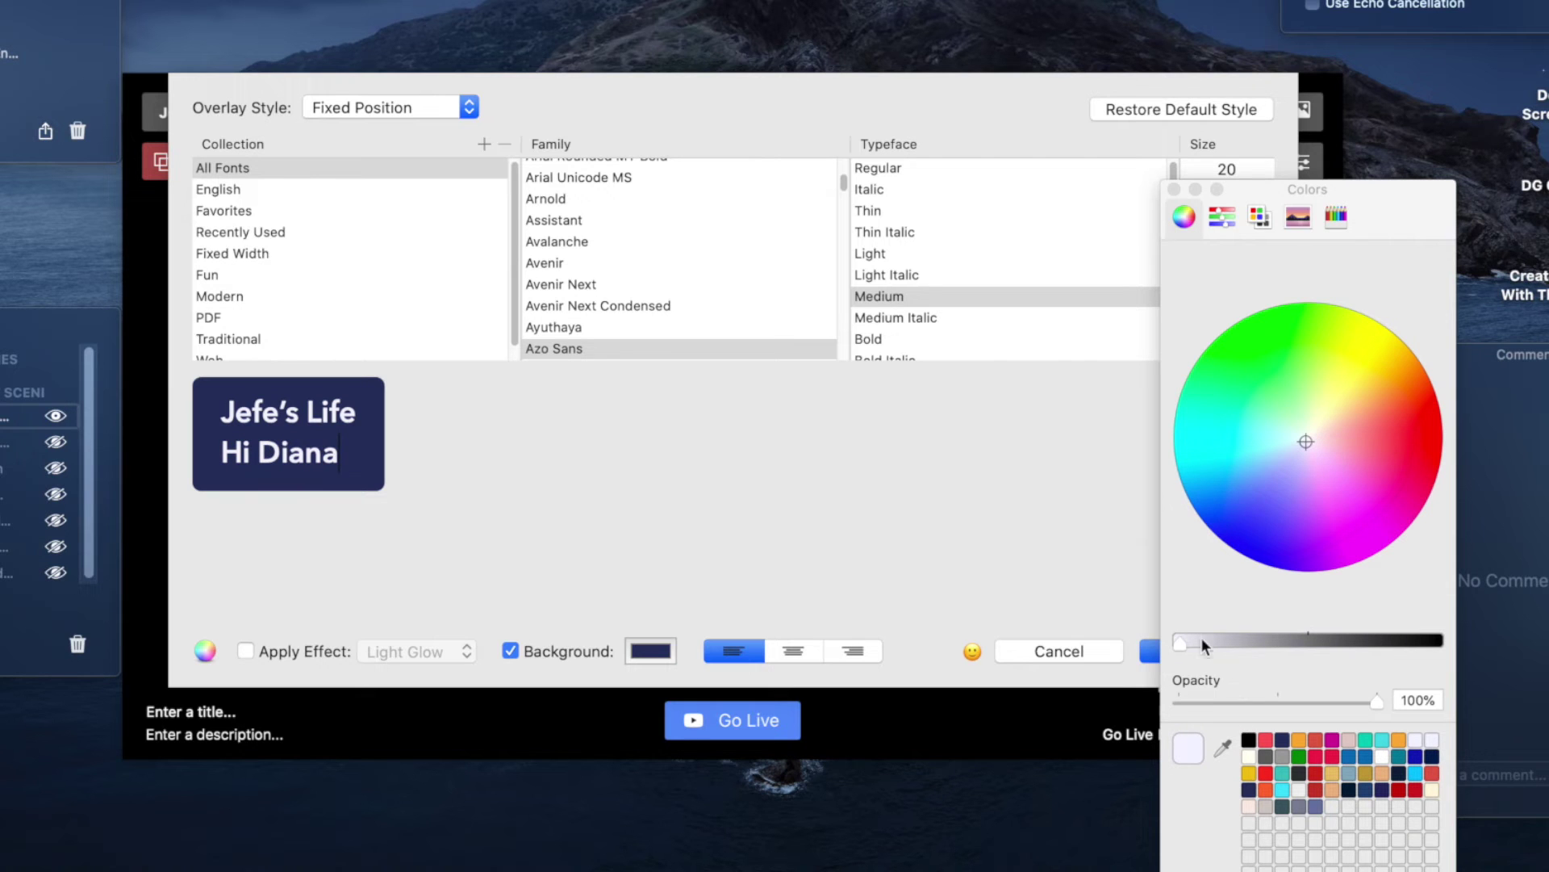
left_click(1249, 757)
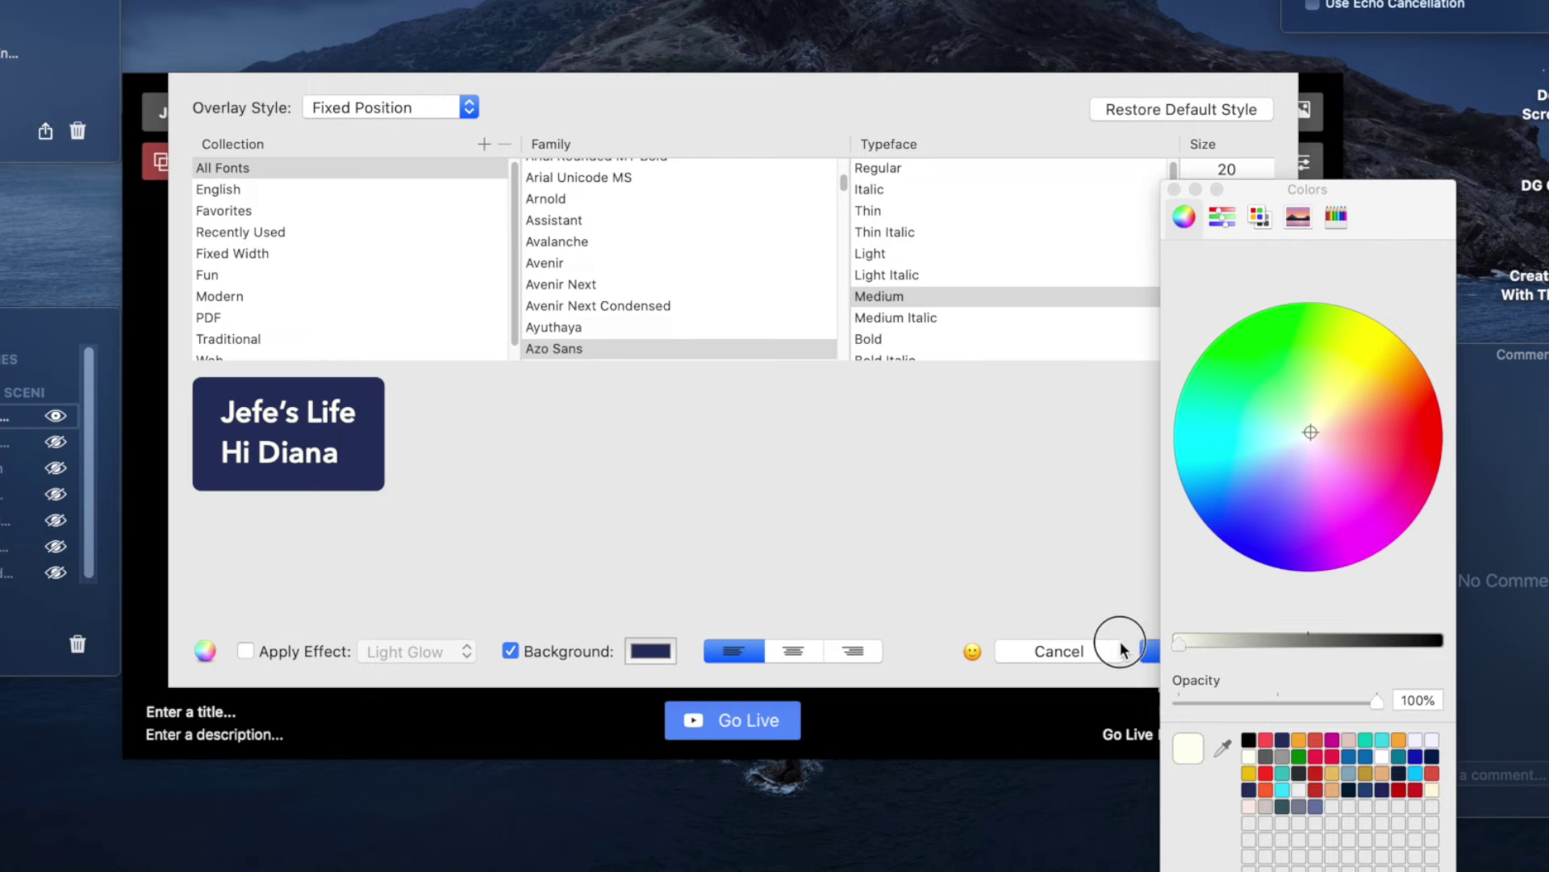
left_click(1174, 189)
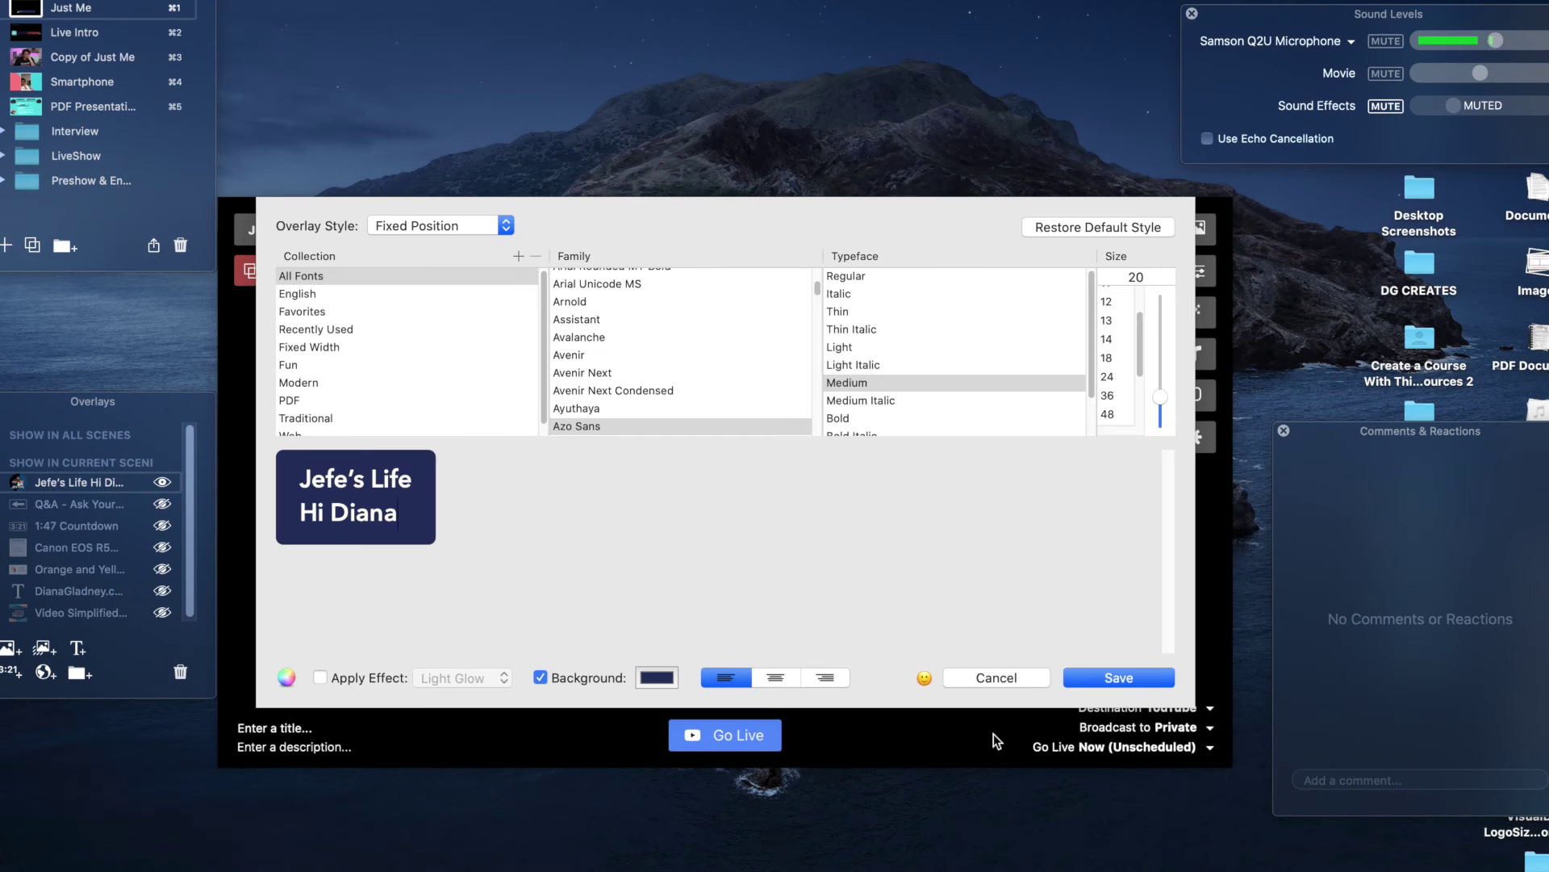
Replace the sample comment with 'This is the best white chocolate ever!'.
left_click(925, 680)
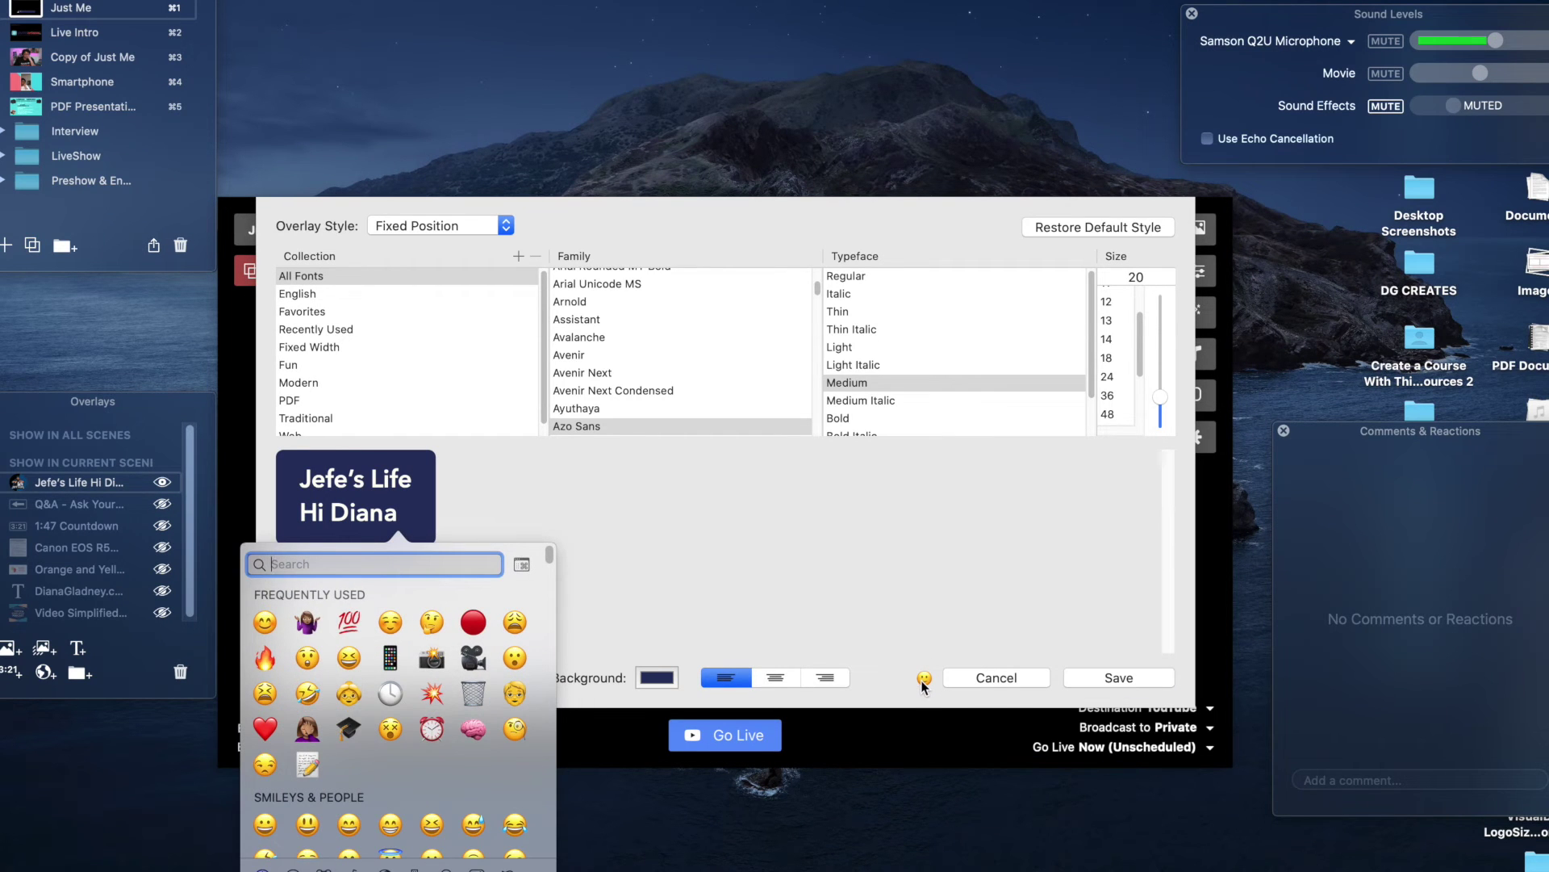
left_click(507, 534)
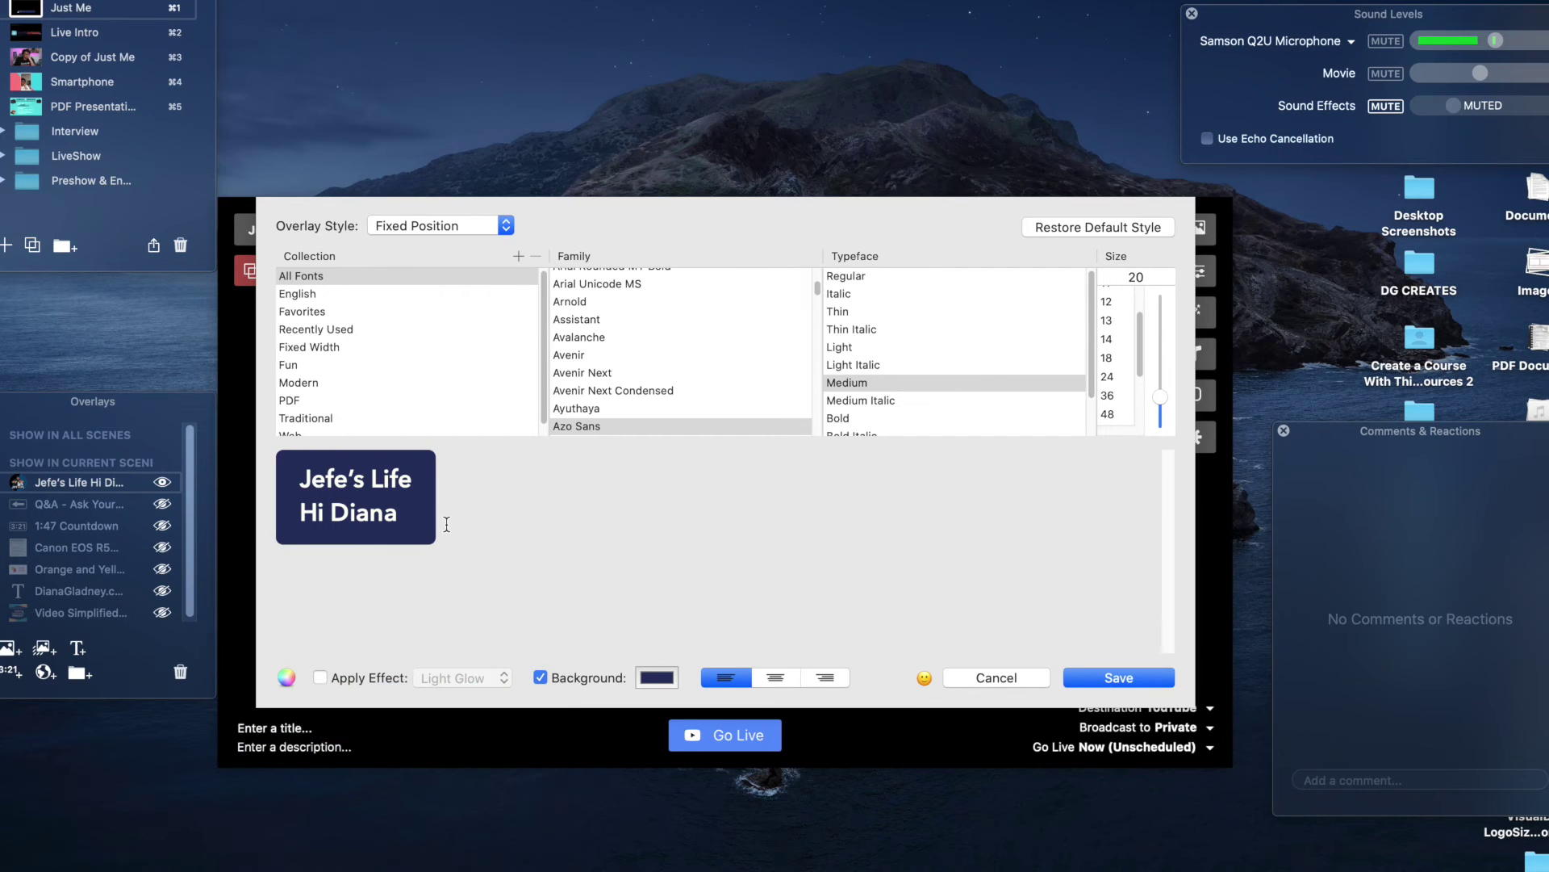
left_click(388, 507)
triple_click(366, 514)
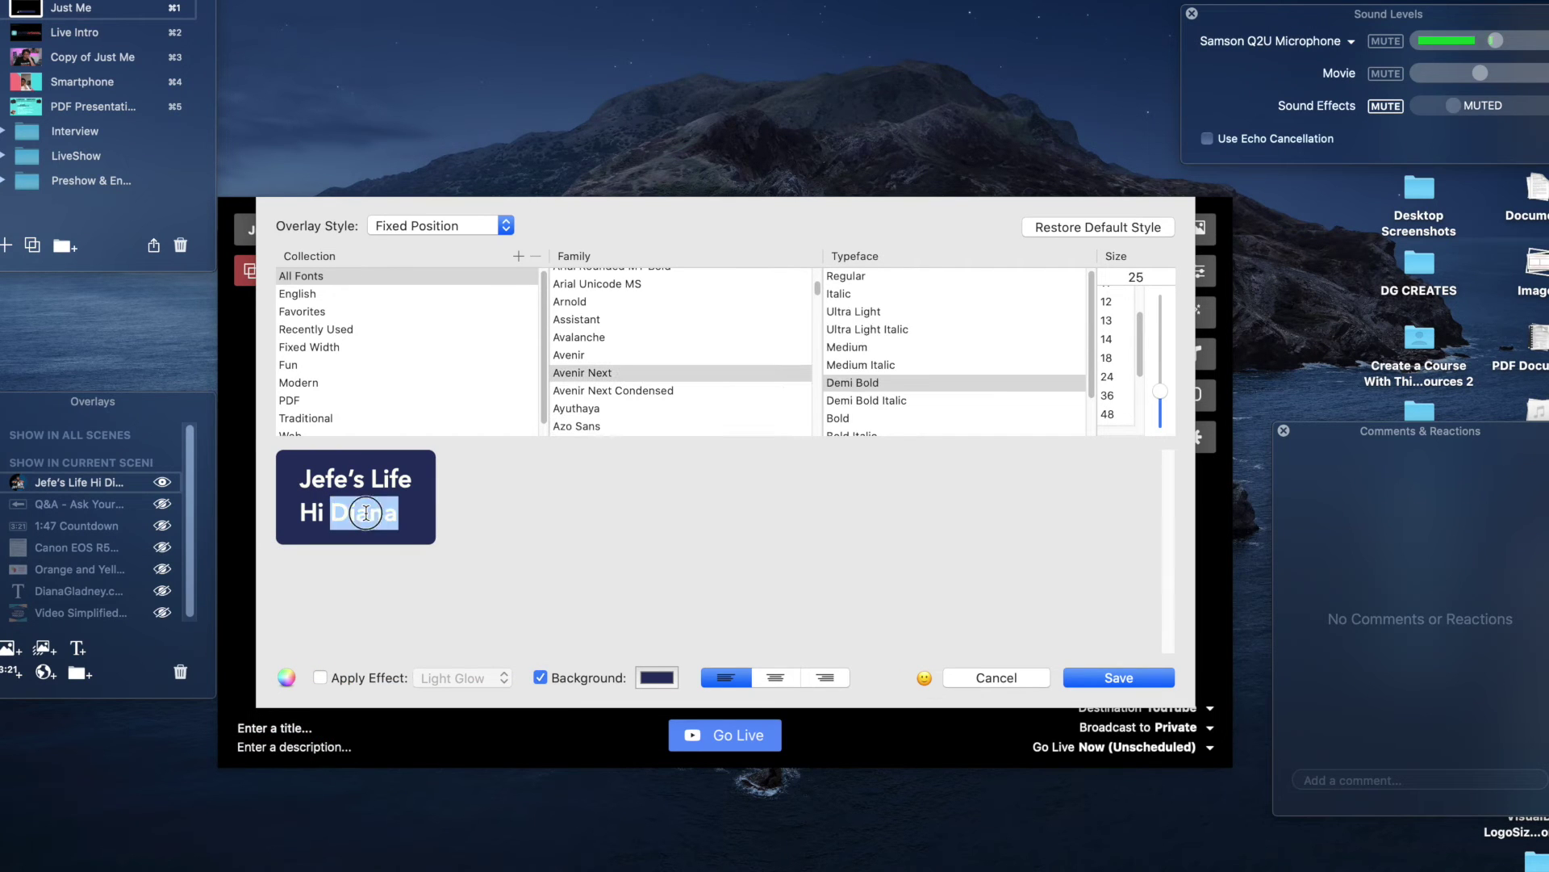
type("This is the best white chocolate ever!")
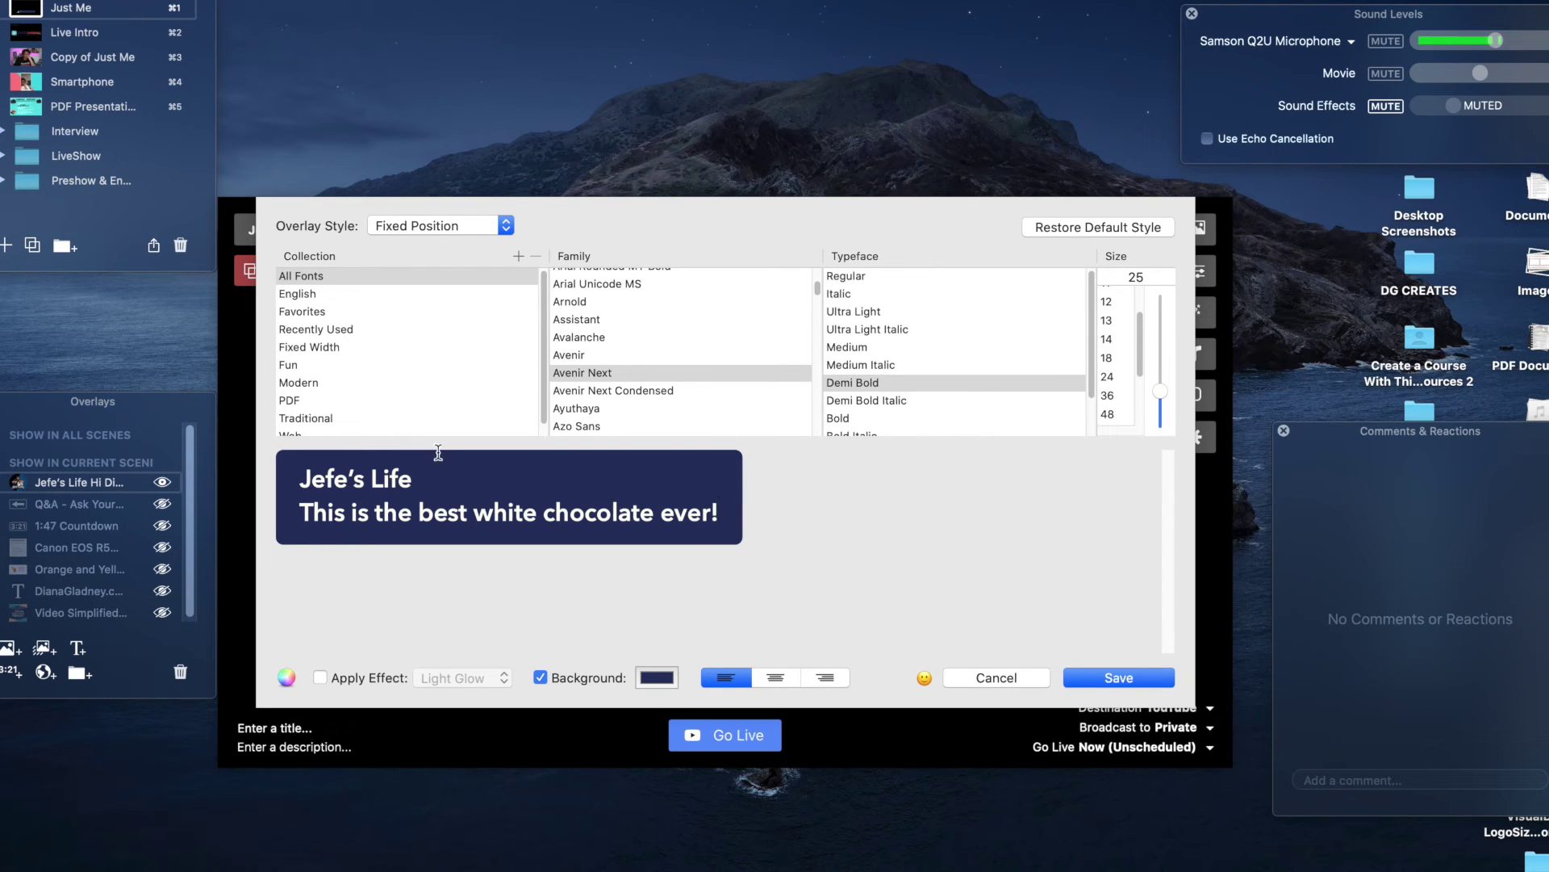
Switch the overlay font to Azo Sans Medium and save the style.
left_click(941, 330)
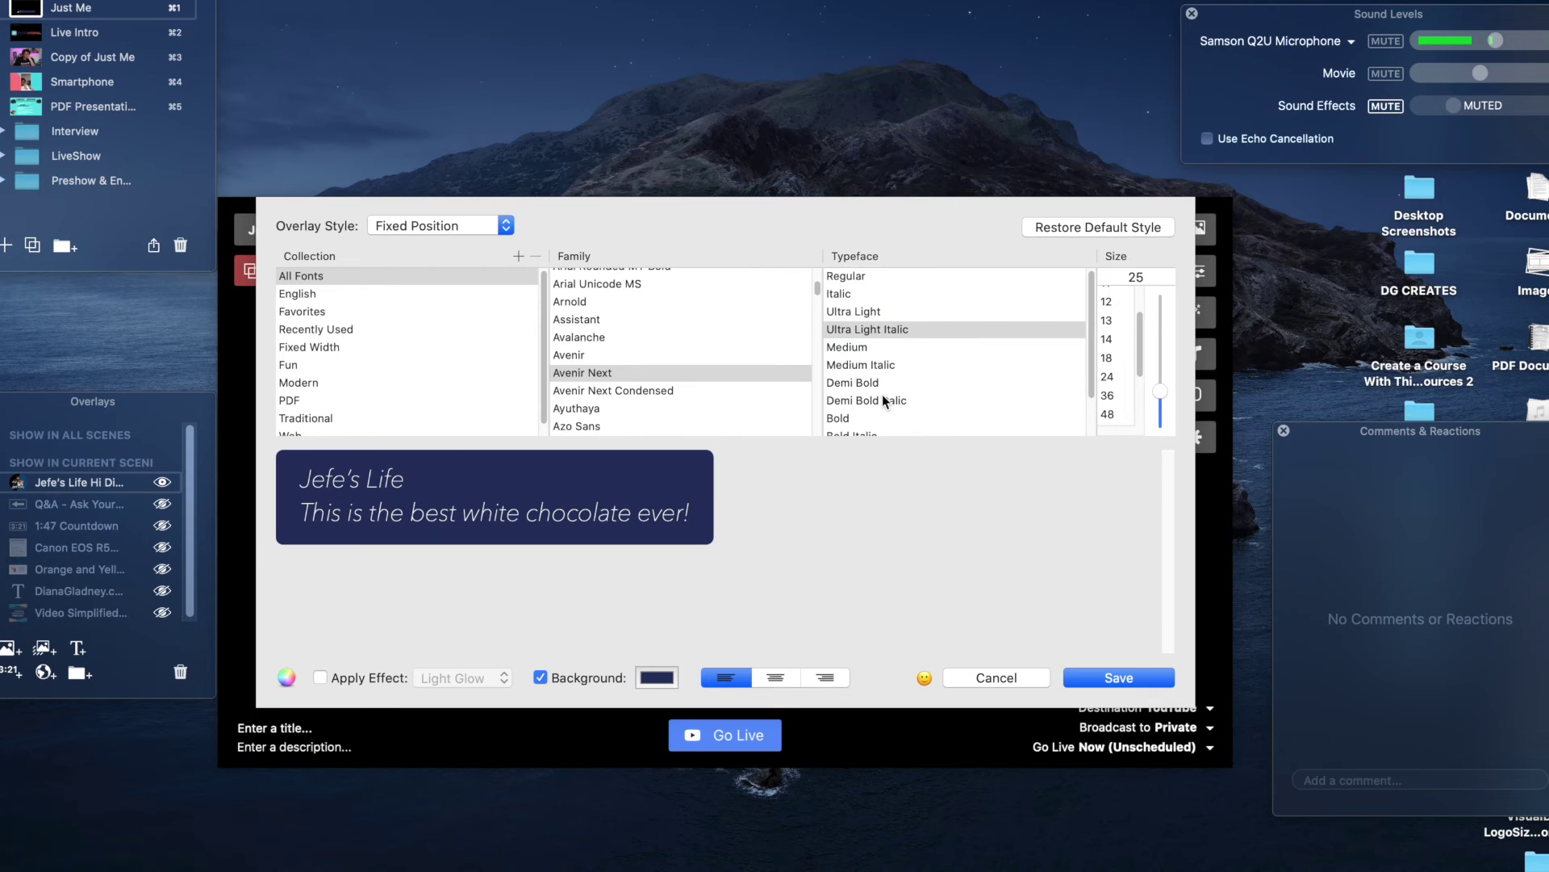
left_click(856, 382)
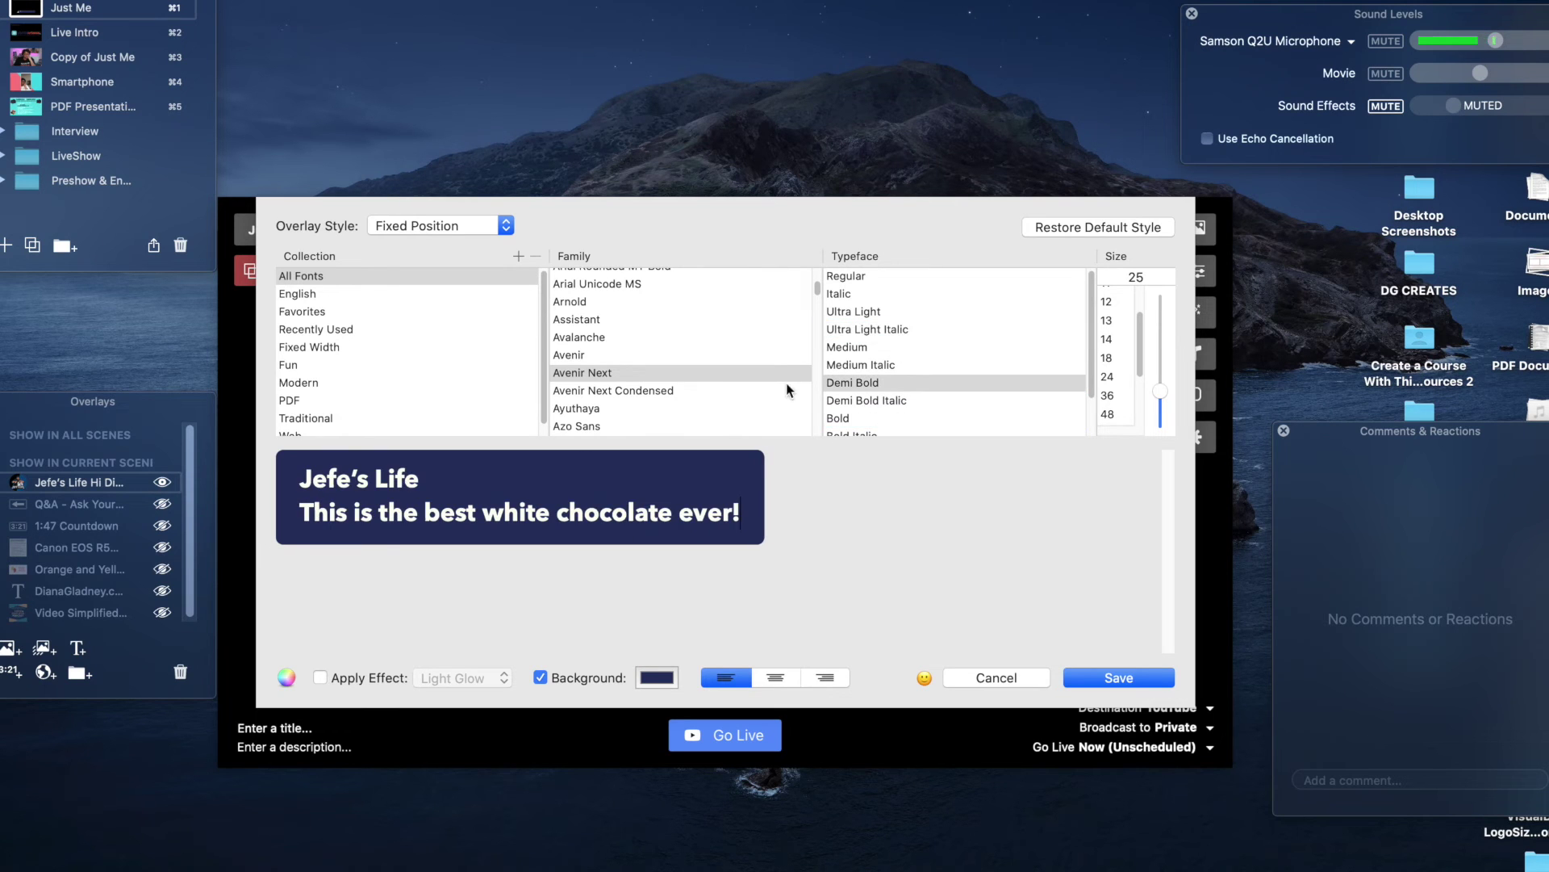
scroll(606, 363, "down", 1)
left_click(592, 402)
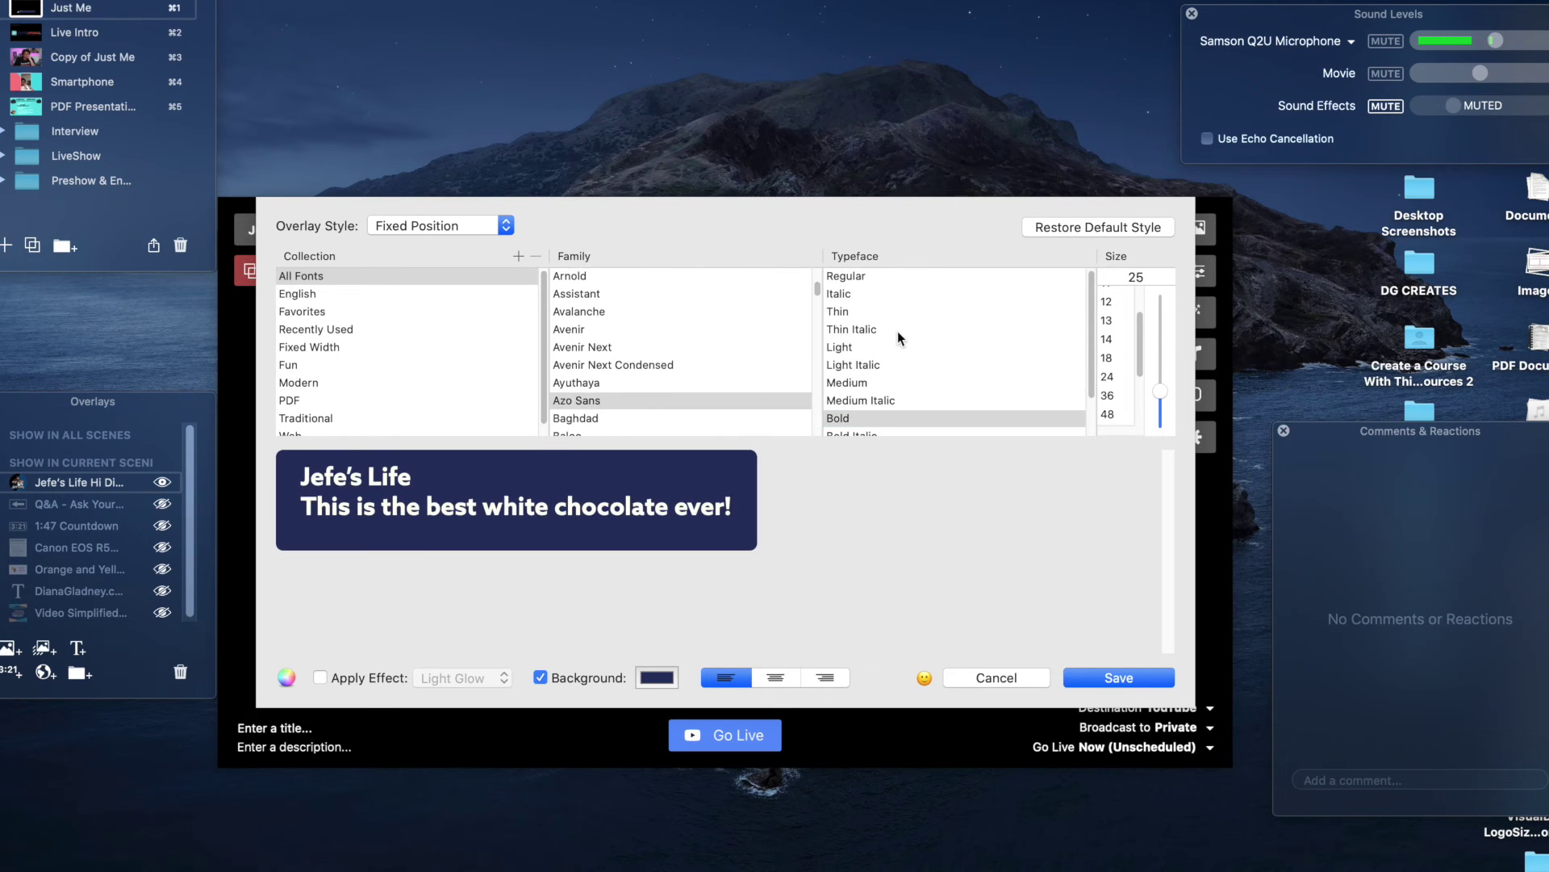
left_click(876, 385)
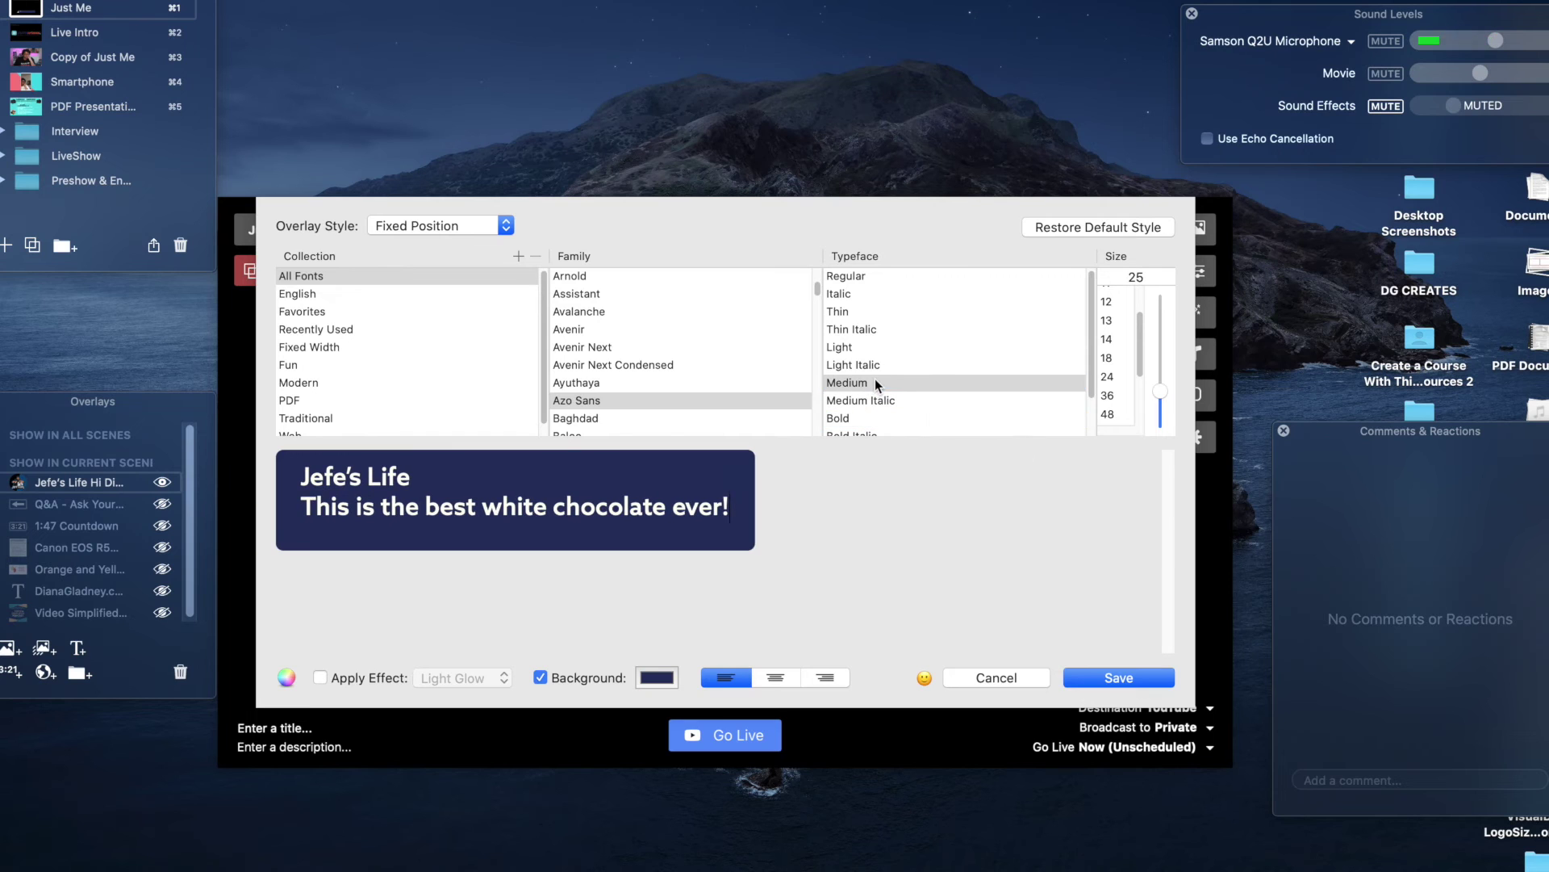
left_click(1129, 678)
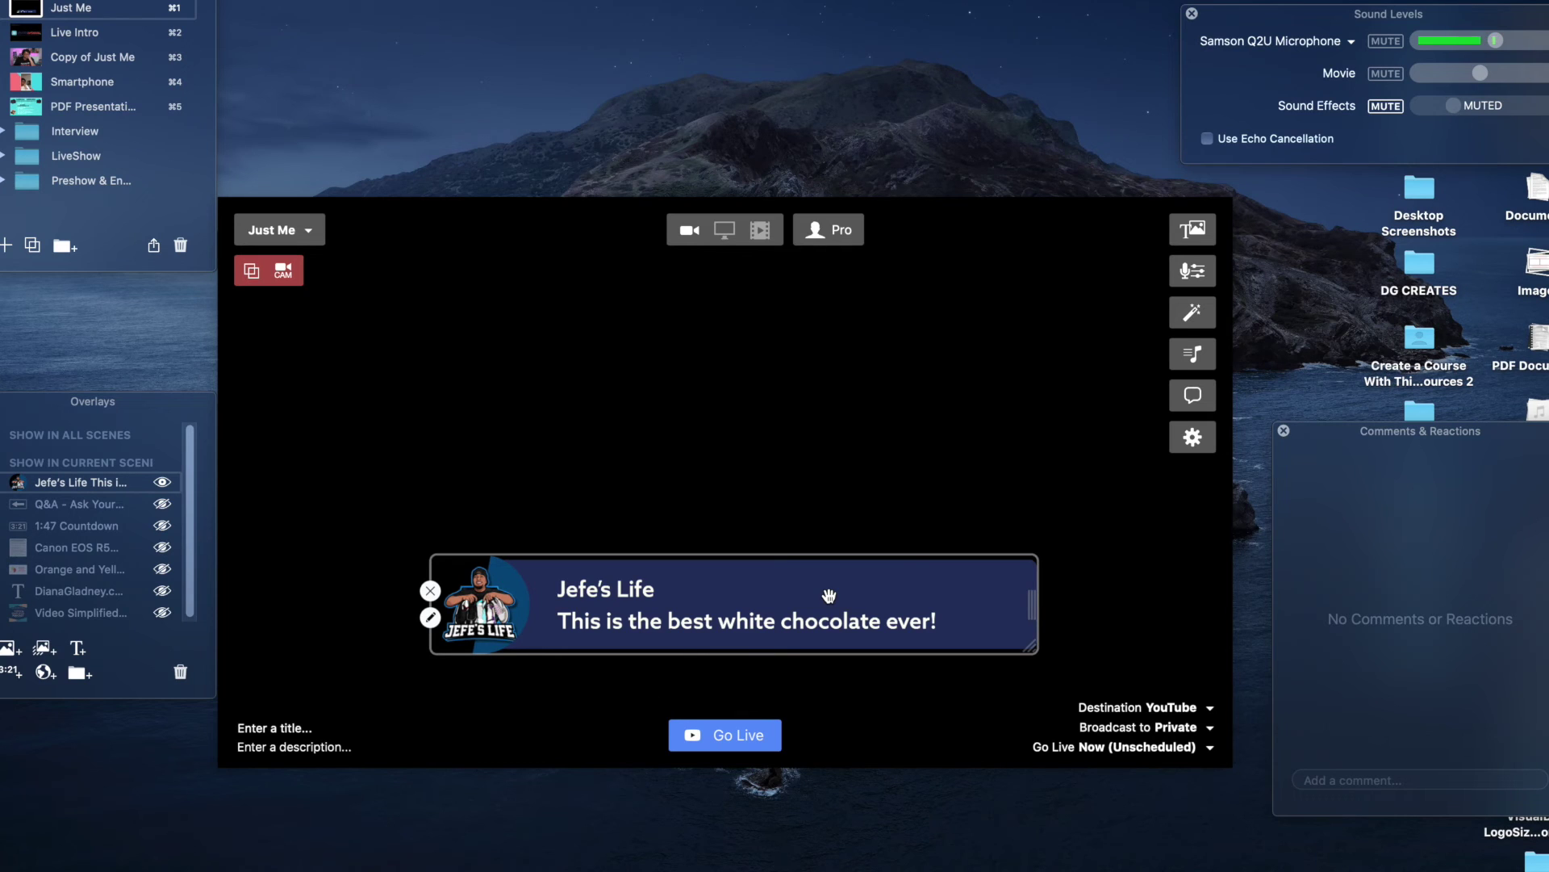
Make the white chocolate comment lower-third slightly narrower on the preview.
mouse_move(829, 596)
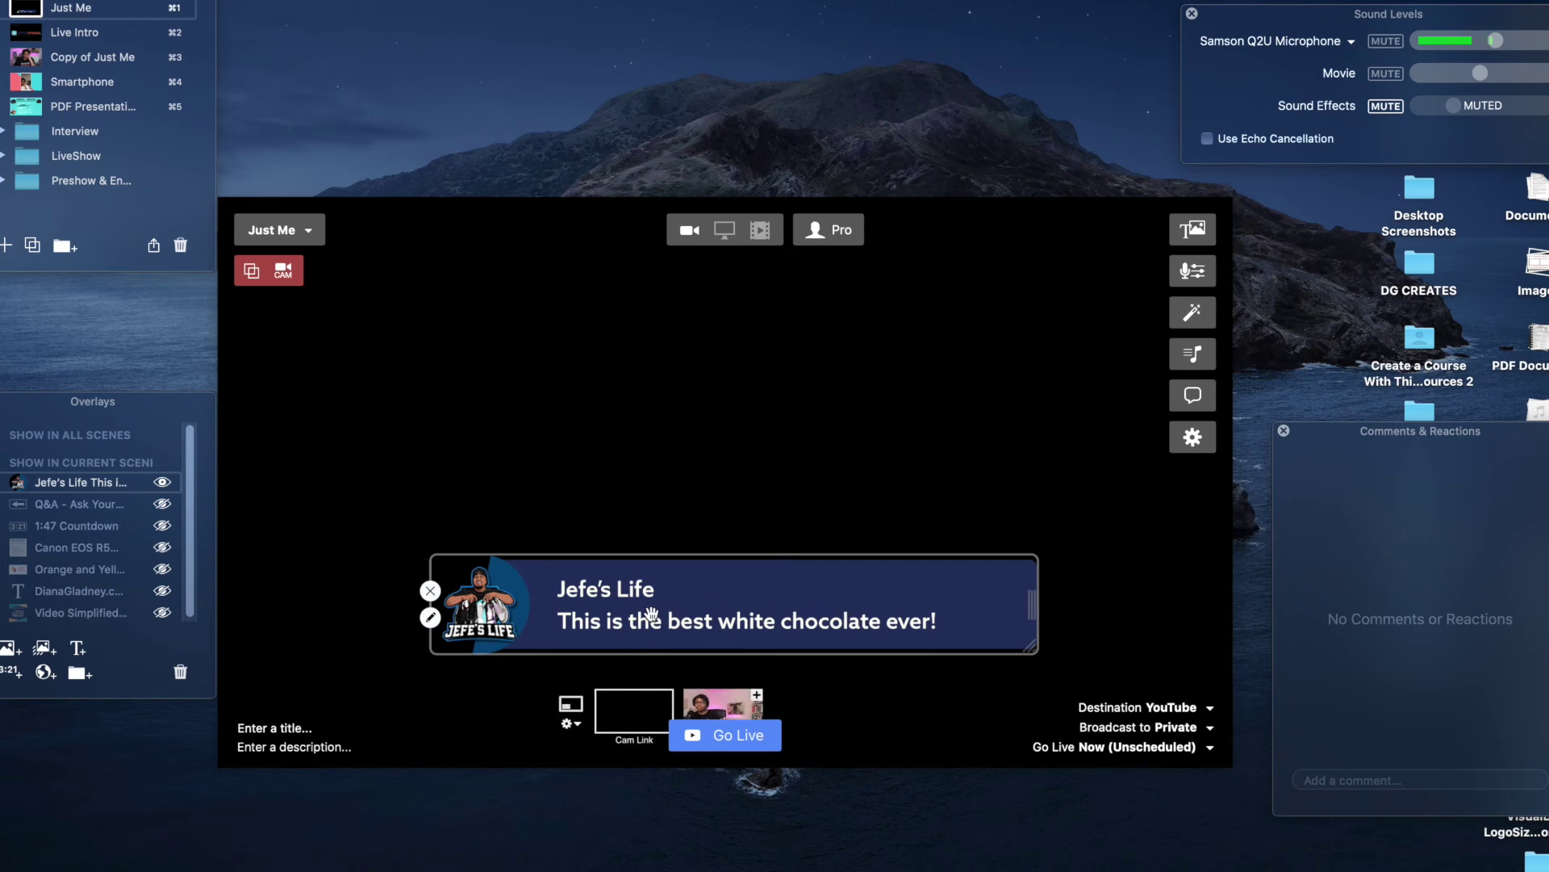
mouse_move(1026, 646)
left_mouse_down()
mouse_move(739, 602)
mouse_move(996, 657)
mouse_move(1036, 645)
left_mouse_up()
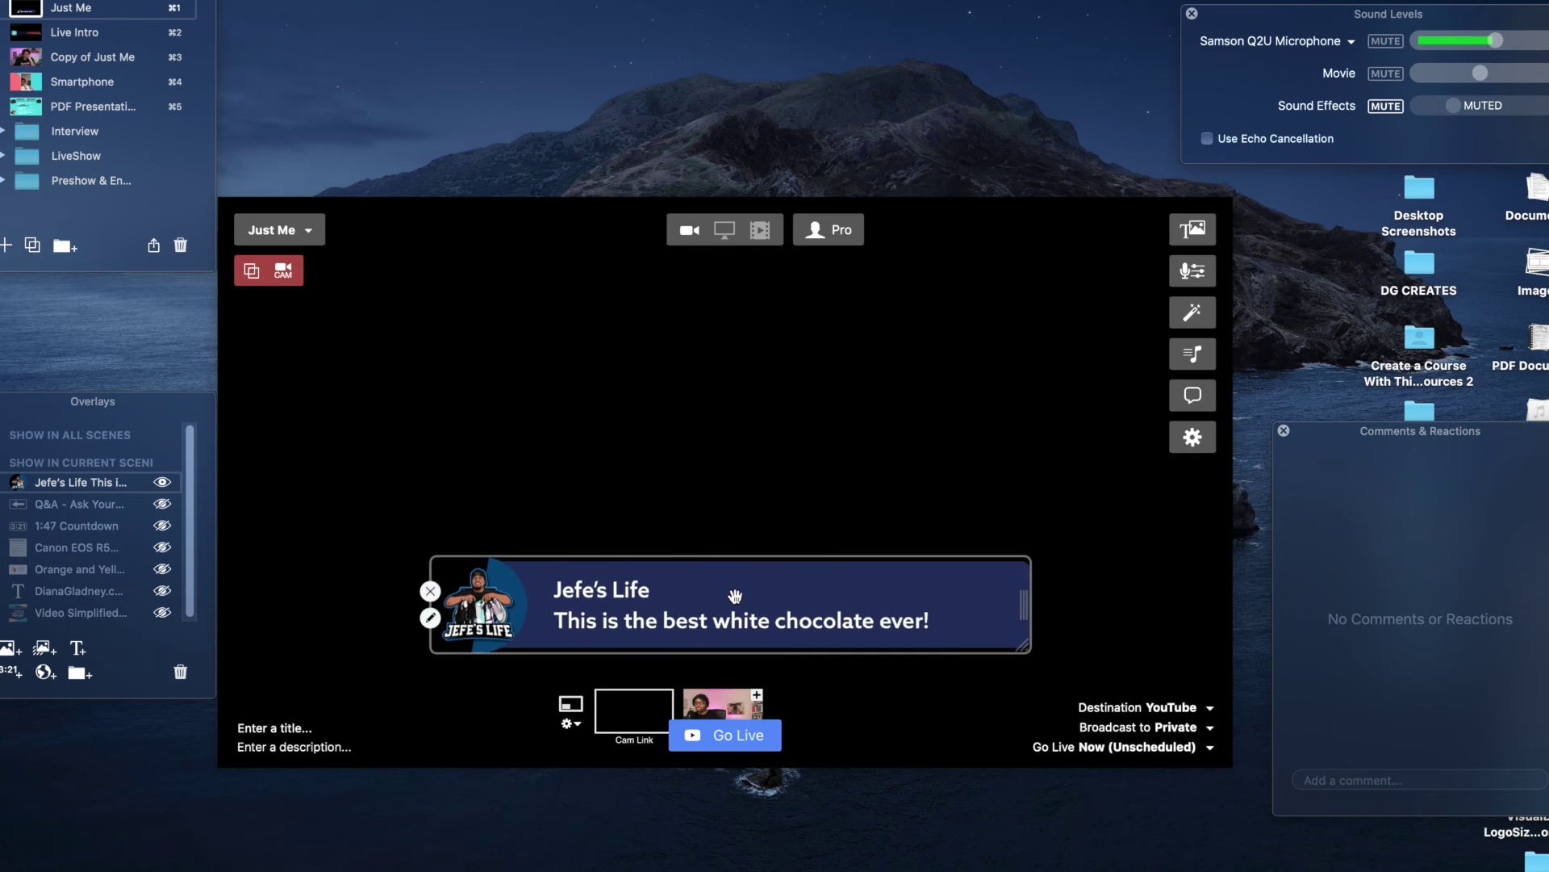